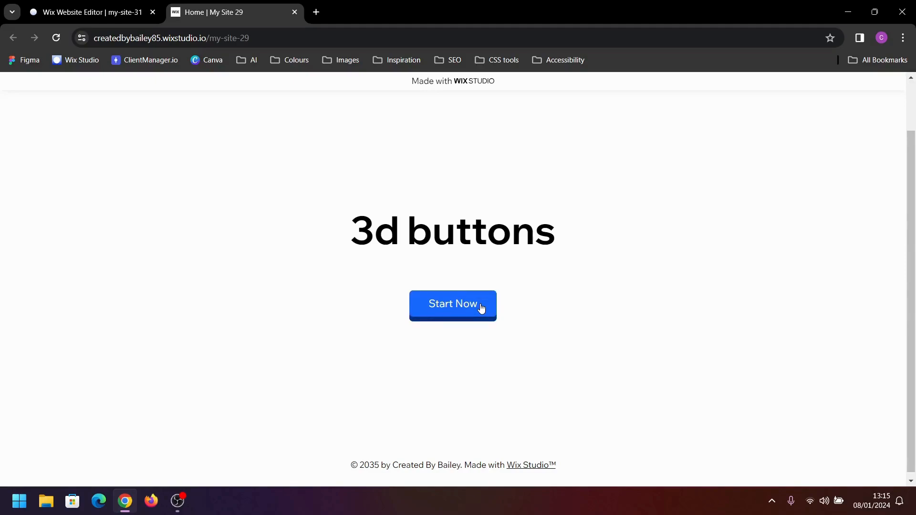
# Step: Close the preview page, then add a container to the blank section and place a button inside it
pyautogui.hotkey('ctrl', 'w')
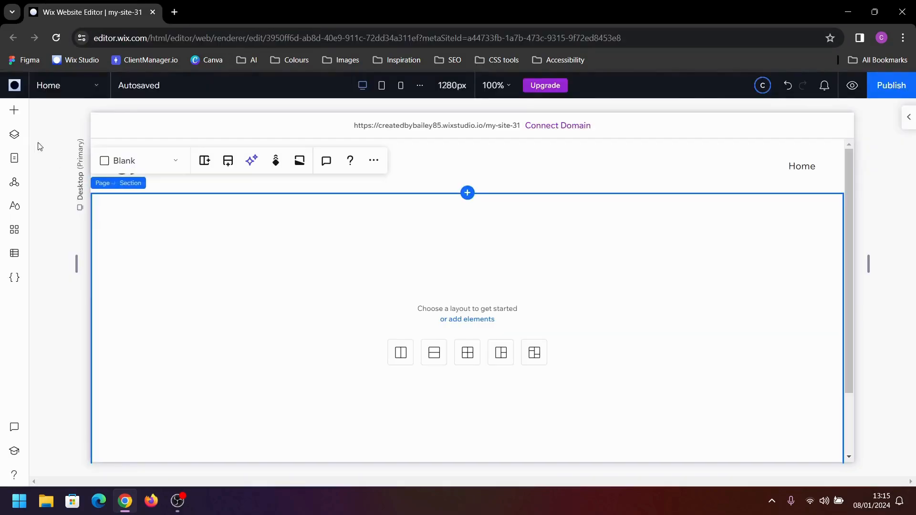
pyautogui.click(14, 109)
pyautogui.moveTo(217, 262); pyautogui.dragTo(476, 282)
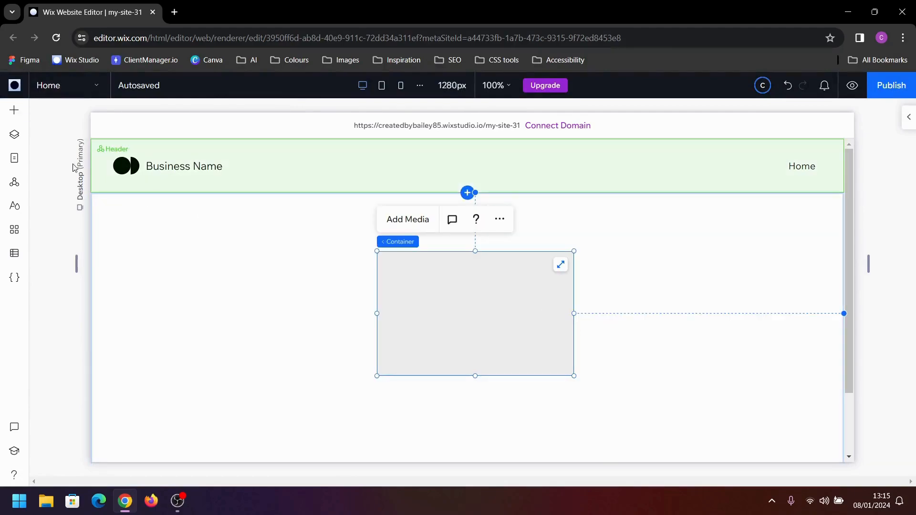
pyautogui.click(15, 112)
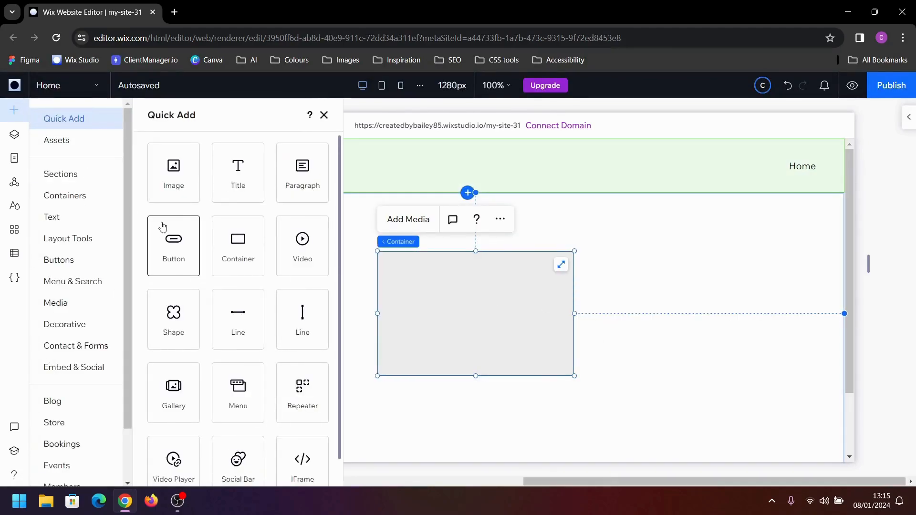
pyautogui.moveTo(174, 243); pyautogui.dragTo(520, 291)
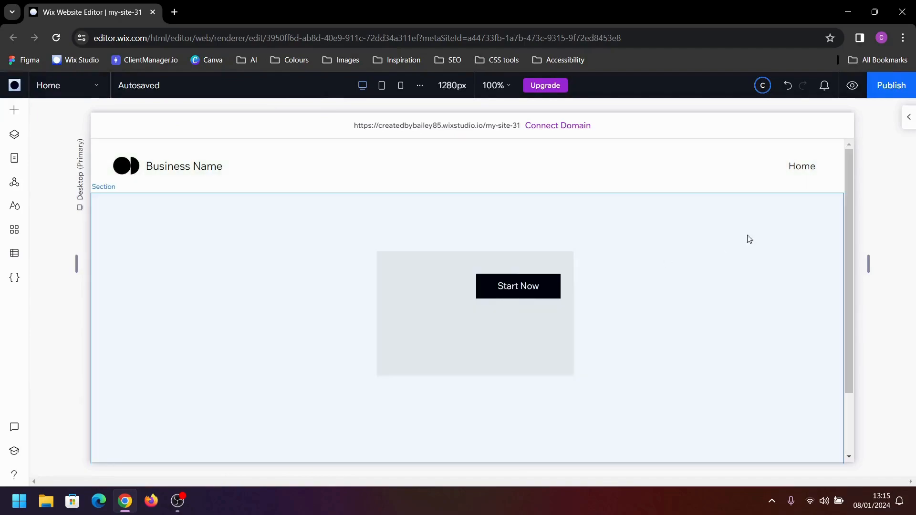
# Step: Align the Start Now button to the top and right edges of its container
pyautogui.click(909, 118)
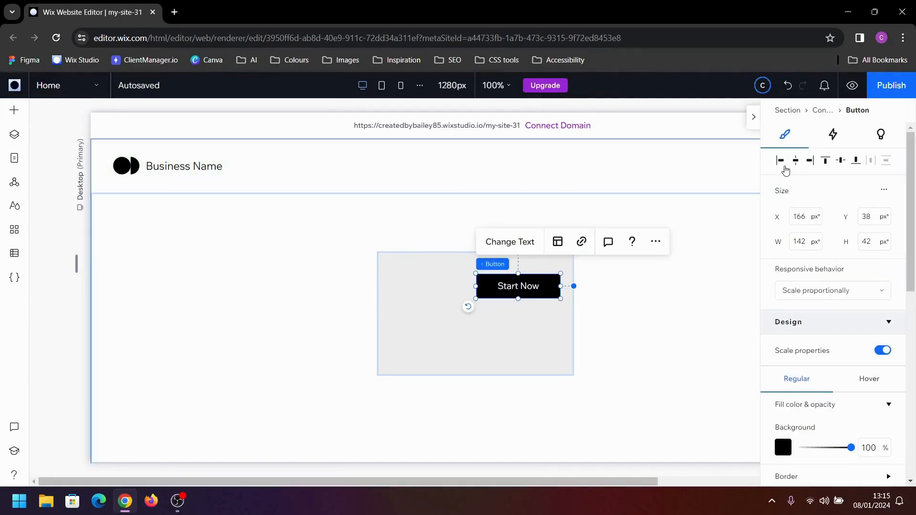
pyautogui.click(826, 161)
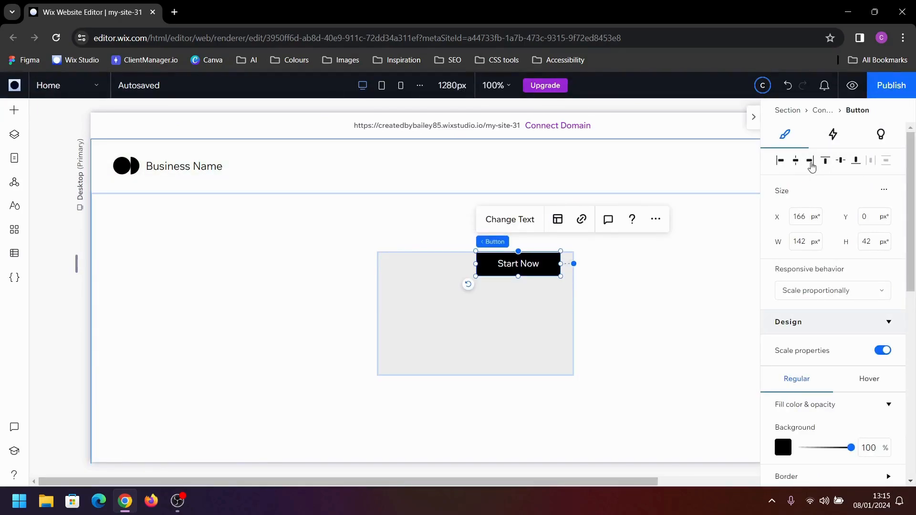
pyautogui.click(810, 161)
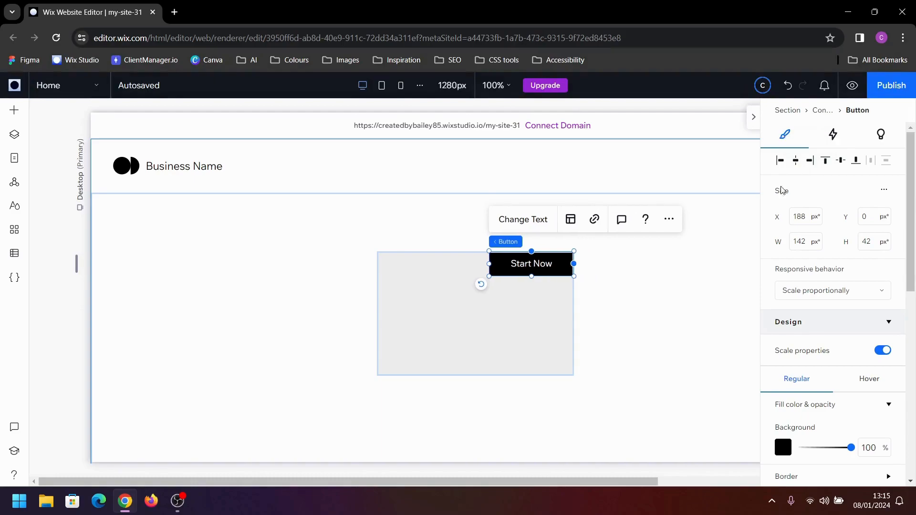
# Step: Enable advanced sizing for the container and set its width to Max content
pyautogui.click(448, 317)
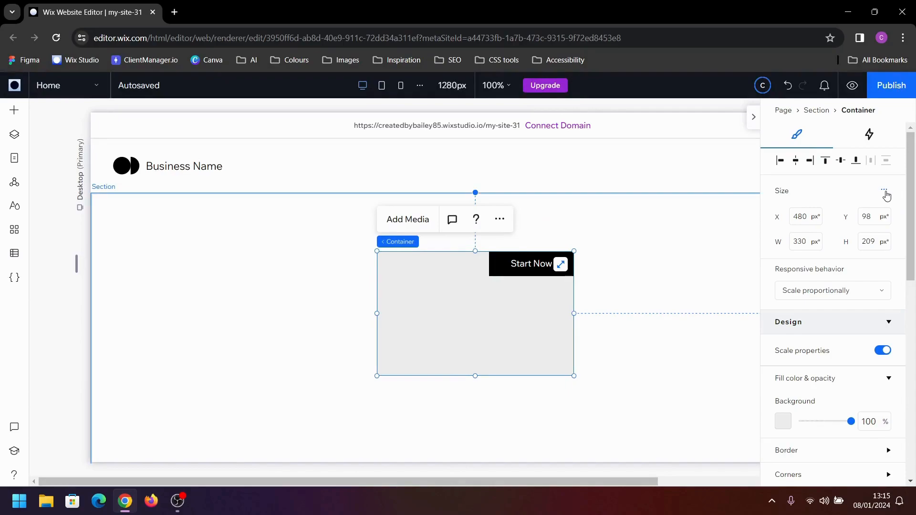
pyautogui.click(884, 190)
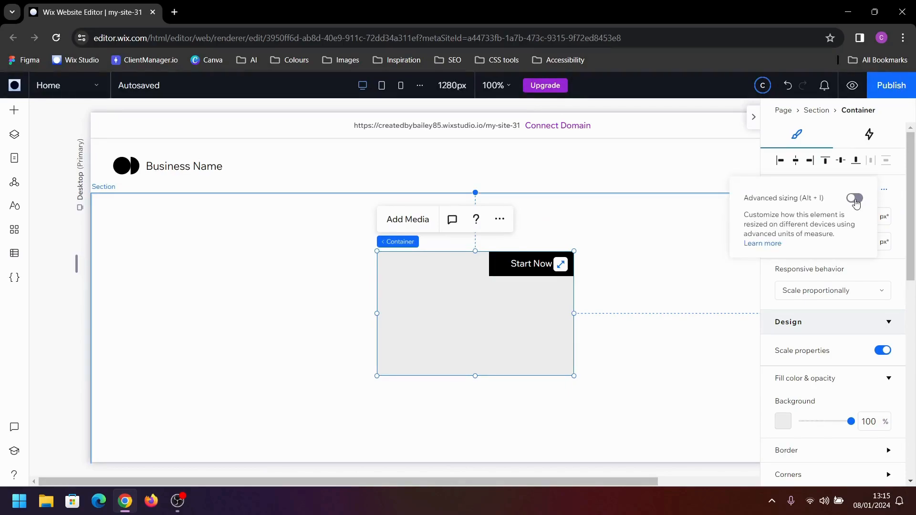
pyautogui.click(853, 199)
pyautogui.click(827, 219)
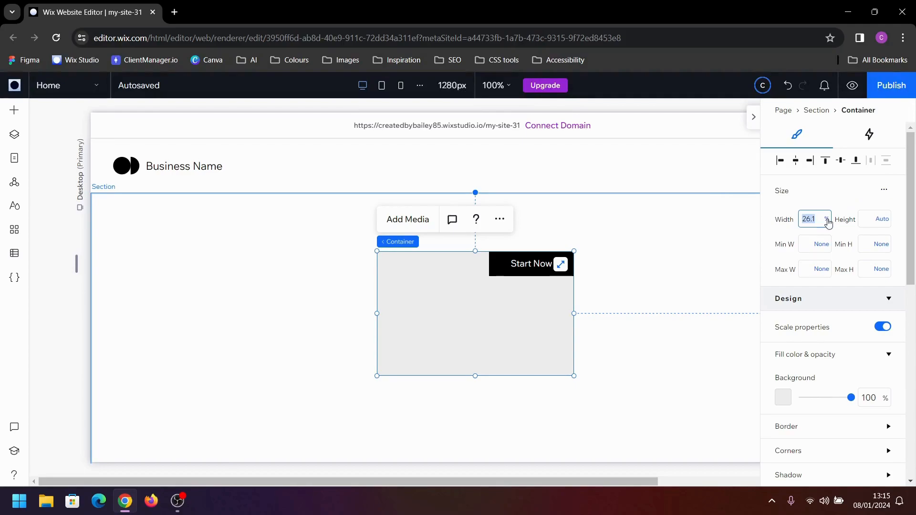
pyautogui.click(828, 221)
pyautogui.click(792, 312)
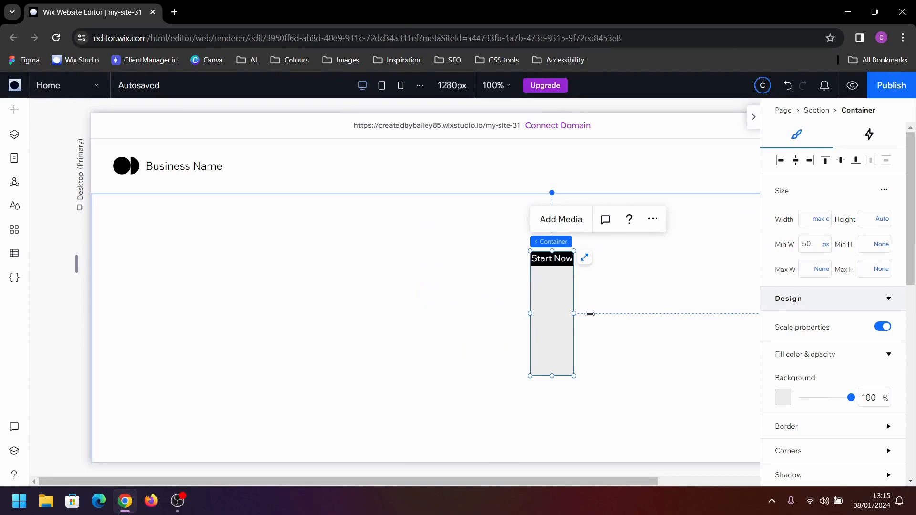
# Step: Set the container's minimum width to None
pyautogui.scroll(-1, 819, 366)
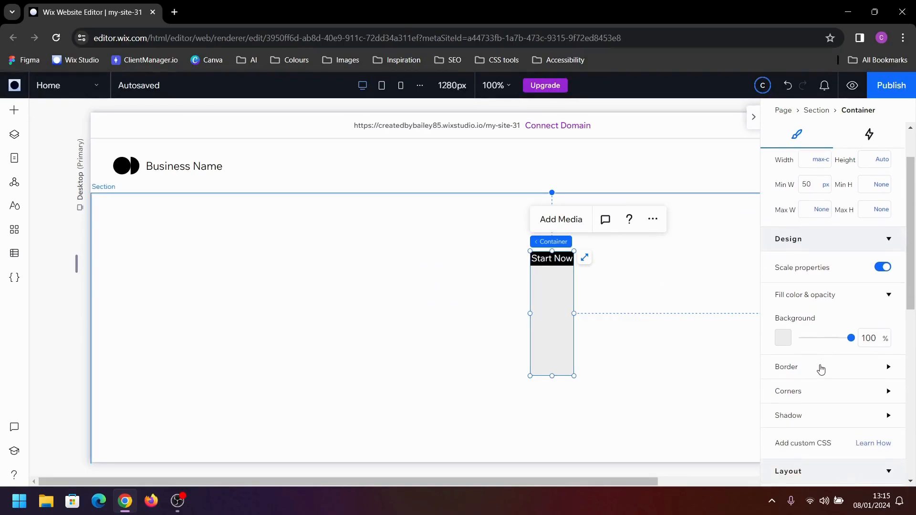
pyautogui.scroll(-1, 820, 369)
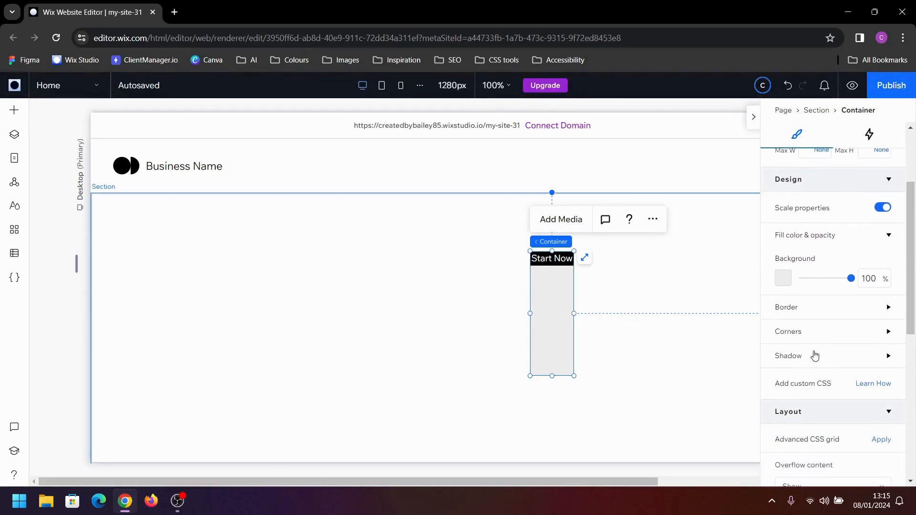
pyautogui.scroll(-1, 823, 366)
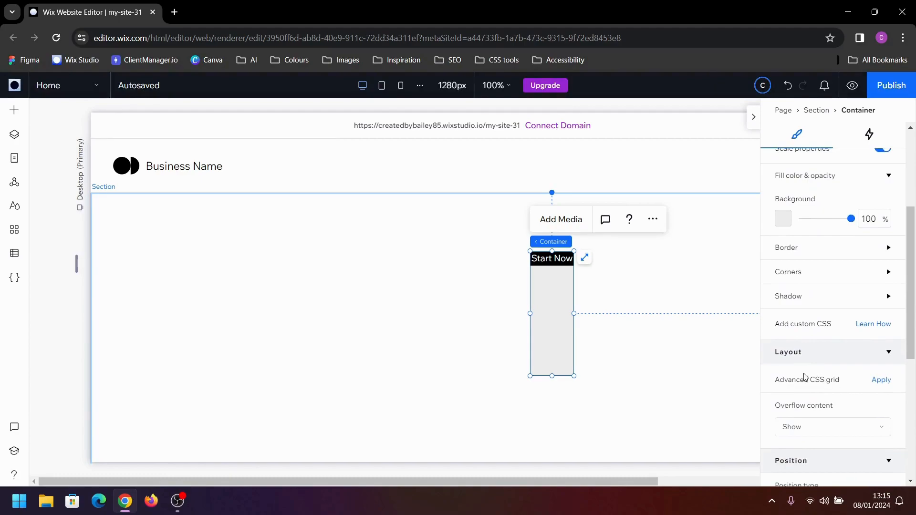
pyautogui.scroll(1, 802, 369)
pyautogui.scroll(2, 816, 324)
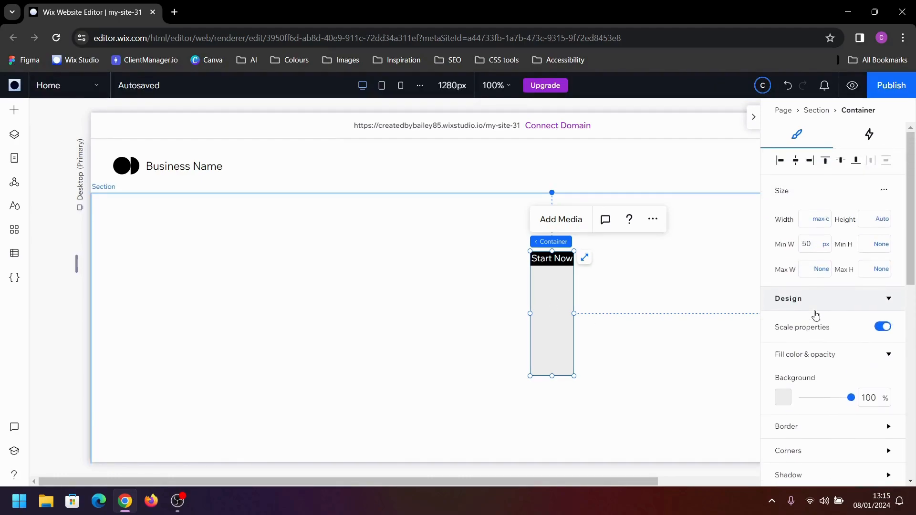
pyautogui.click(824, 245)
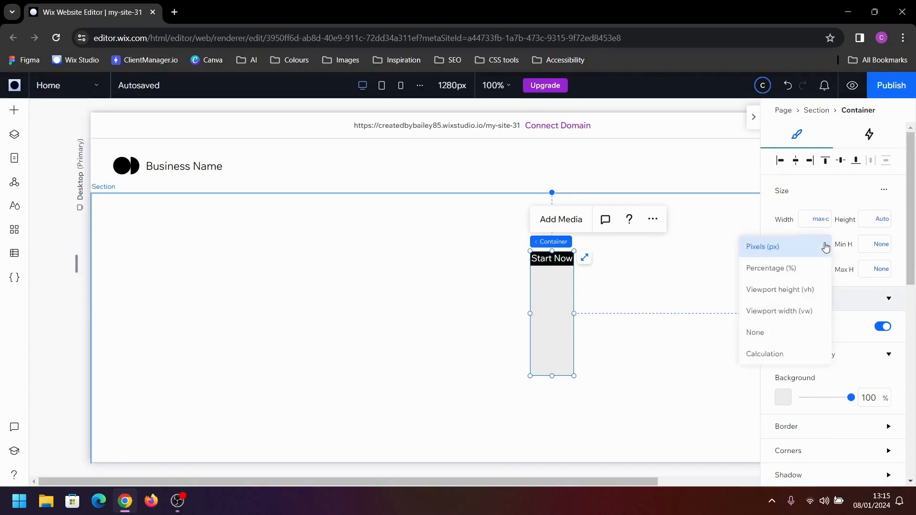
pyautogui.click(778, 332)
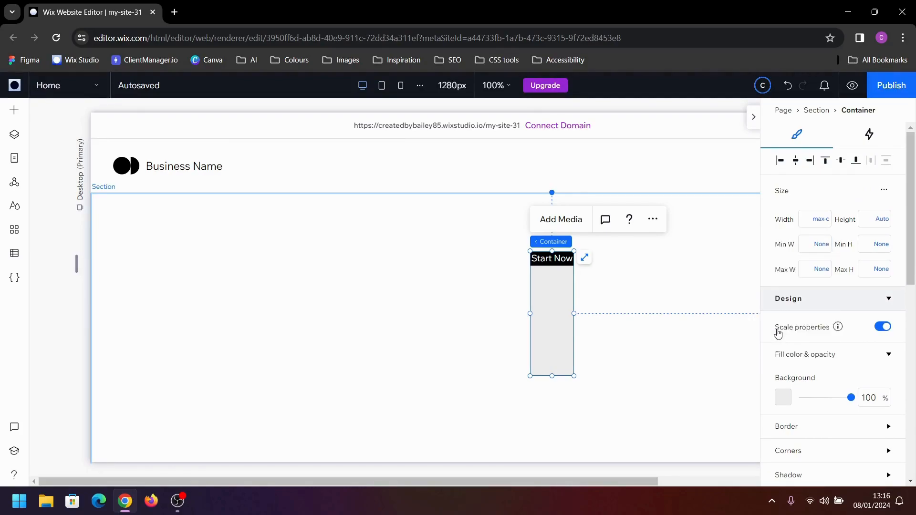
# Step: Apply an advanced CSS grid to the container
pyautogui.click(869, 243)
pyautogui.scroll(-1, 803, 349)
pyautogui.scroll(-1, 805, 349)
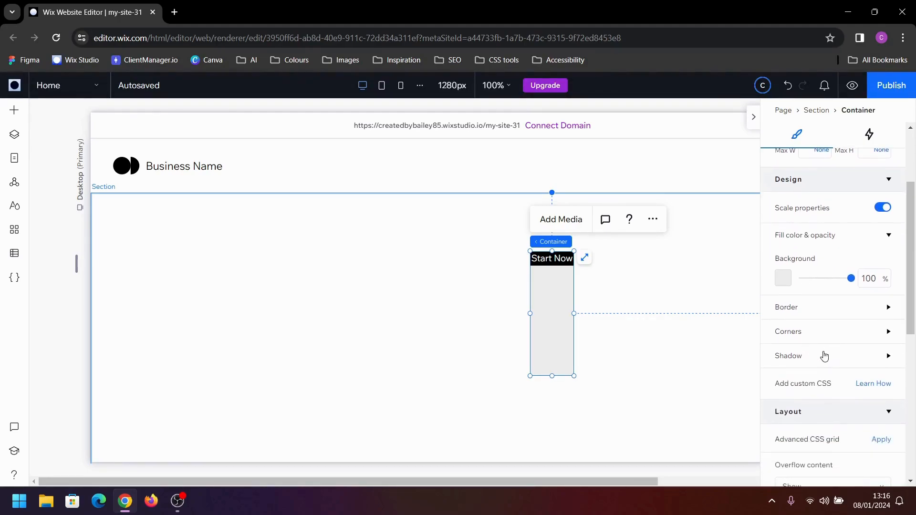
pyautogui.scroll(2, 823, 355)
pyautogui.scroll(-2, 823, 355)
pyautogui.scroll(-1, 824, 355)
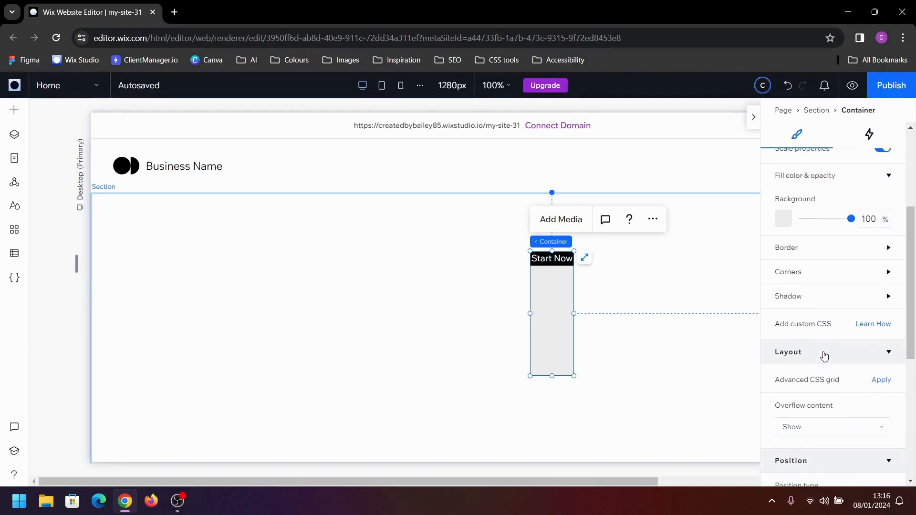
pyautogui.scroll(3, 823, 355)
pyautogui.scroll(-3, 823, 355)
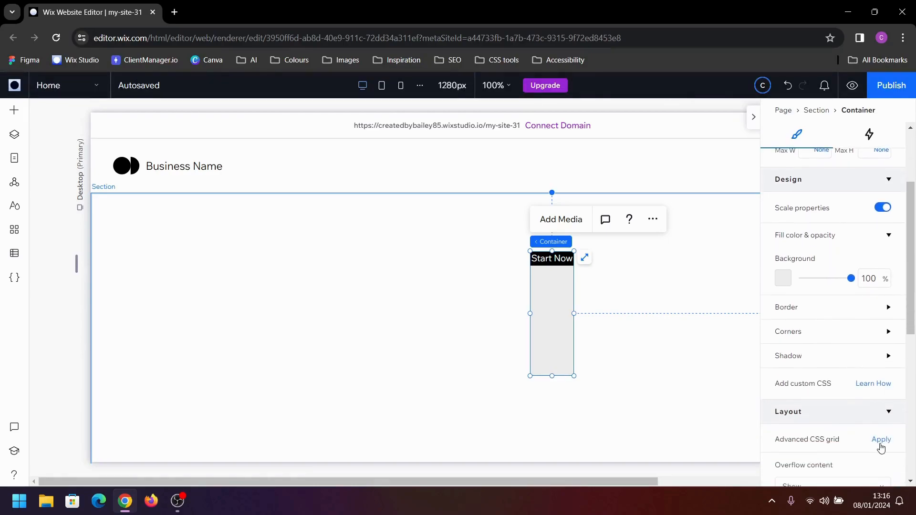
pyautogui.click(880, 449)
pyautogui.scroll(-3, 826, 424)
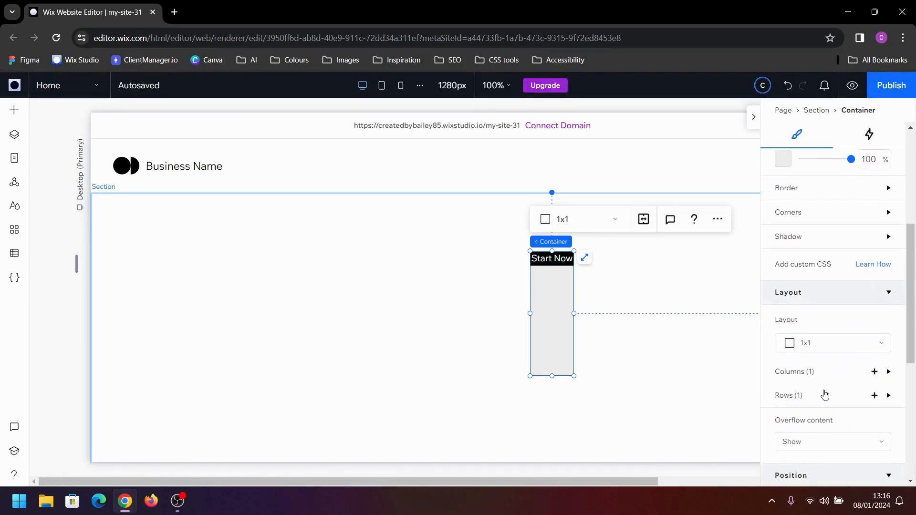
# Step: Set the minimum height of the container's single grid row to Max content
pyautogui.click(811, 400)
pyautogui.scroll(-2, 813, 400)
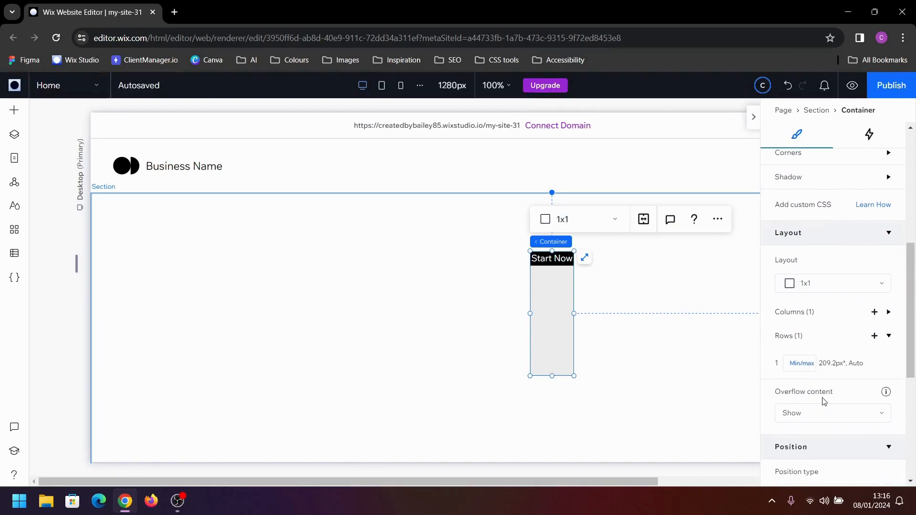
pyautogui.click(836, 369)
pyautogui.click(812, 366)
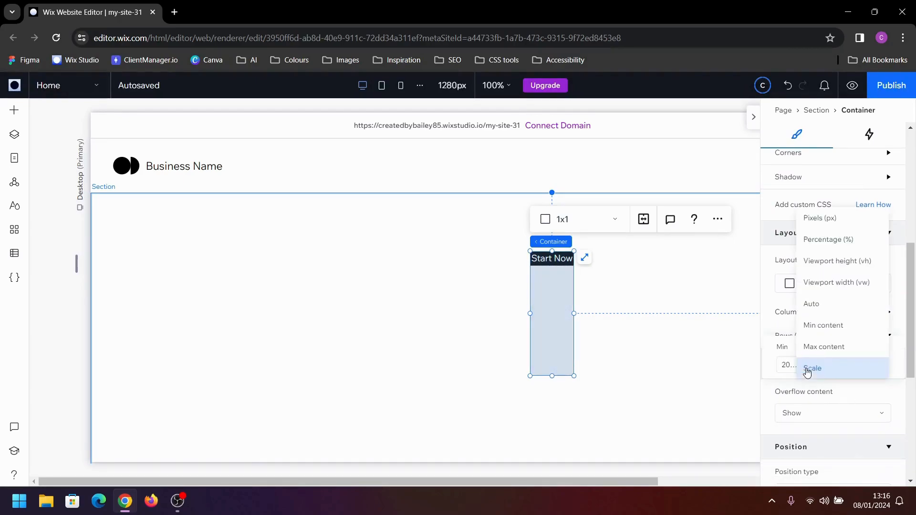
pyautogui.click(843, 352)
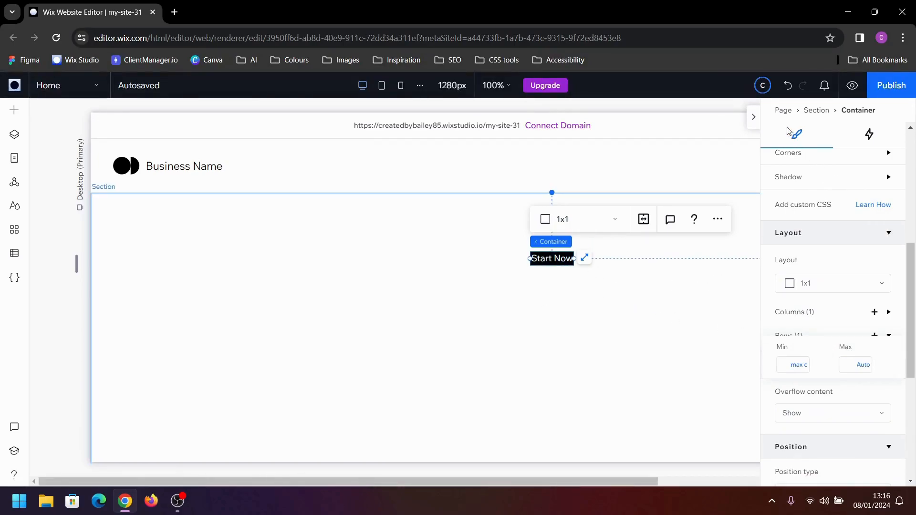
pyautogui.click(756, 117)
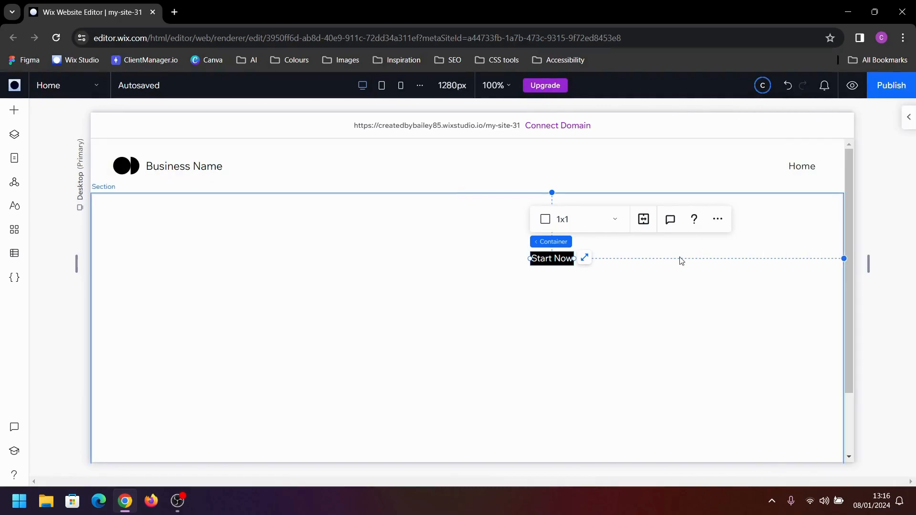
# Step: Enable advanced sizing for the Start Now button and set its minimum height to 44 px
pyautogui.click(548, 257)
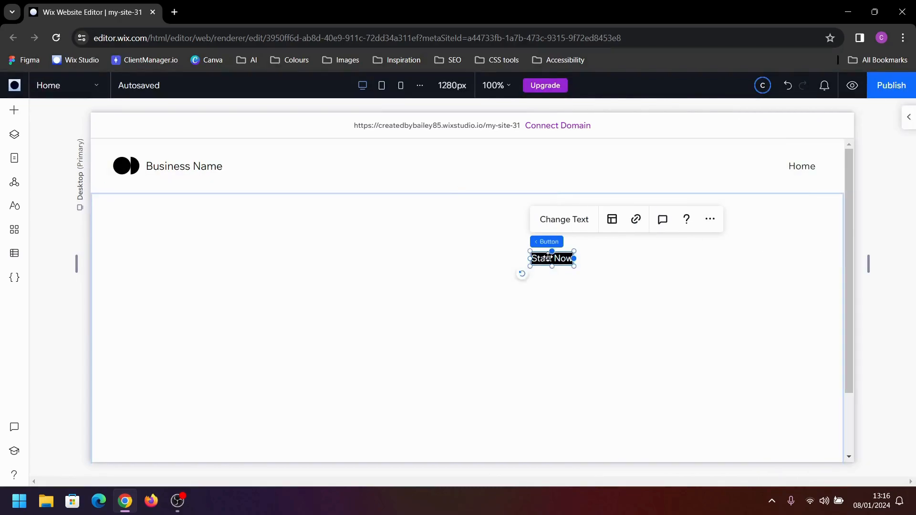
pyautogui.click(908, 117)
pyautogui.click(884, 189)
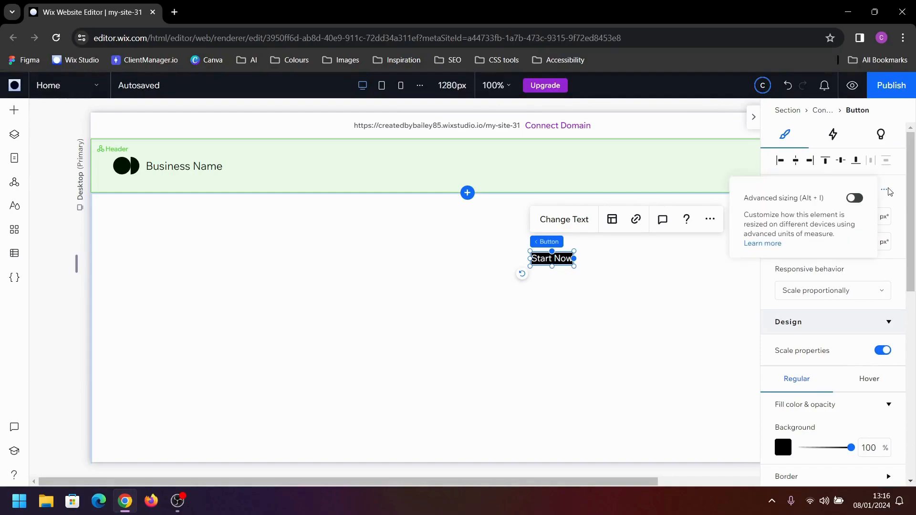
pyautogui.hotkey('alt', 'i')
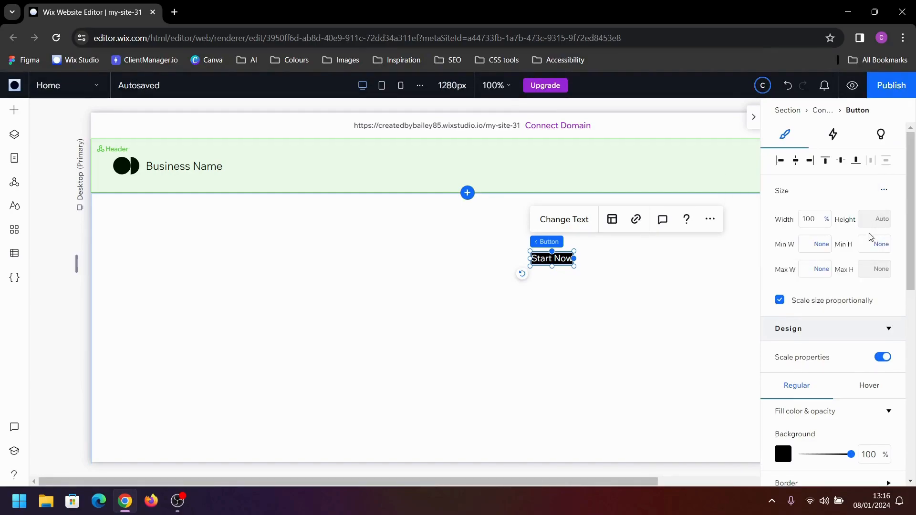
pyautogui.click(872, 238)
pyautogui.moveTo(879, 226)
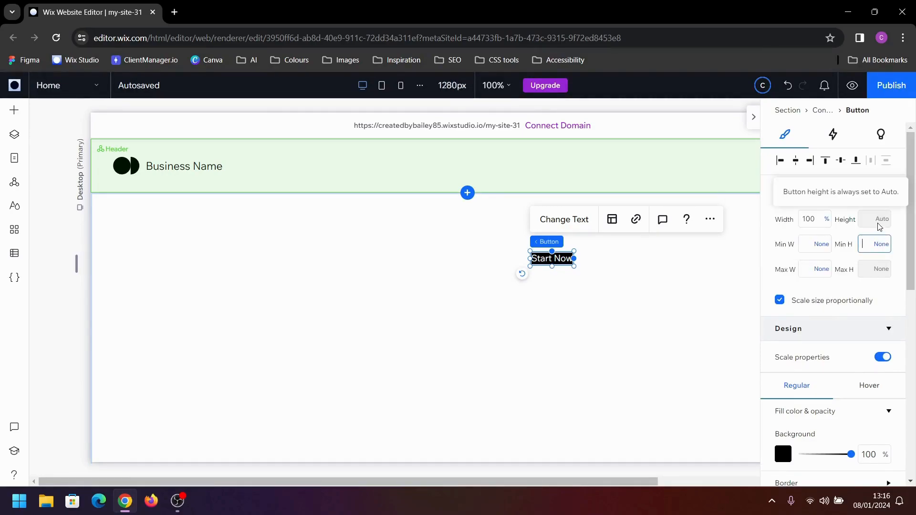
pyautogui.press('Return')
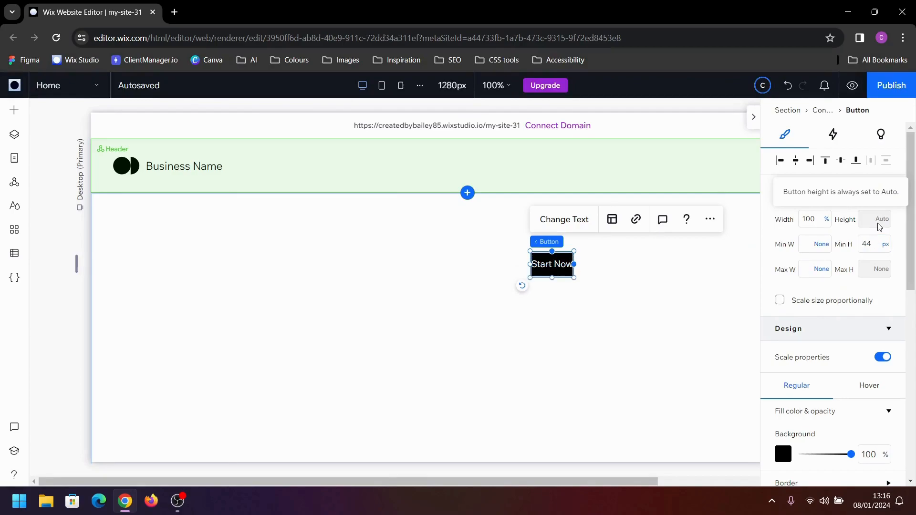
# Step: Set the Start Now button's width to Max content
pyautogui.click(828, 221)
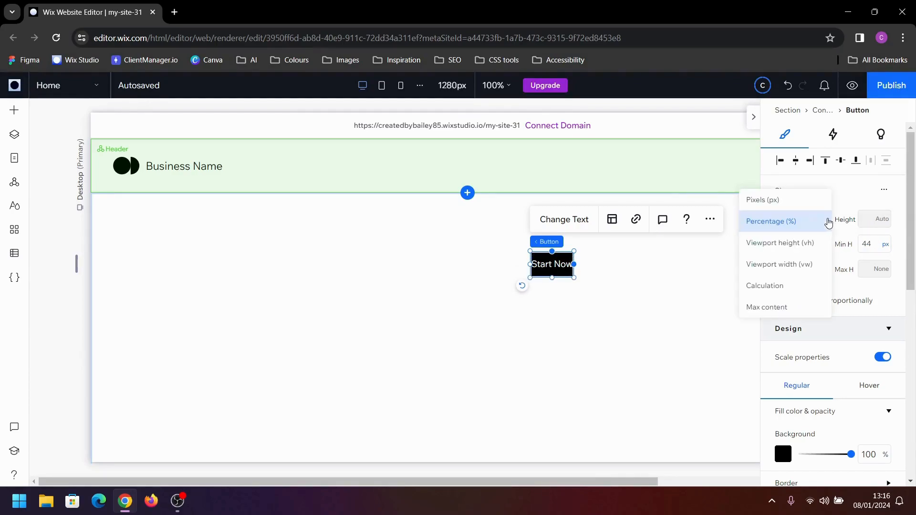
pyautogui.click(797, 307)
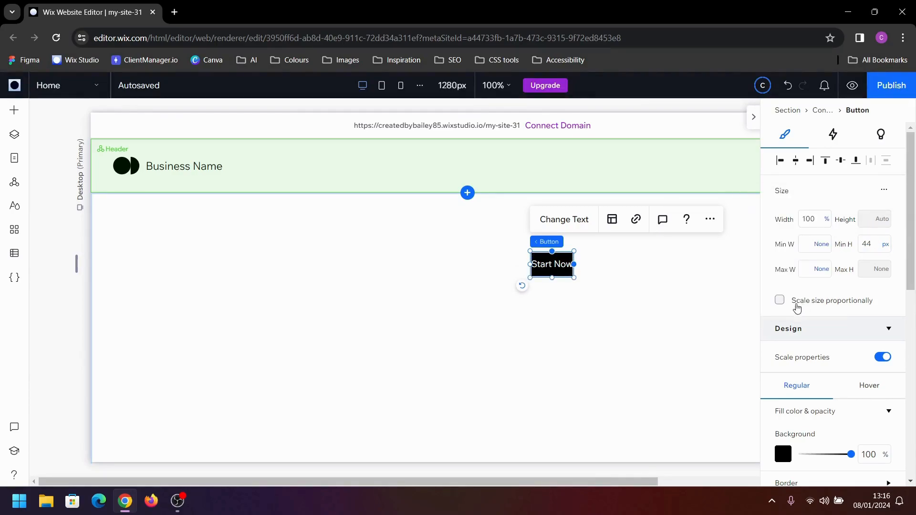
pyautogui.click(723, 320)
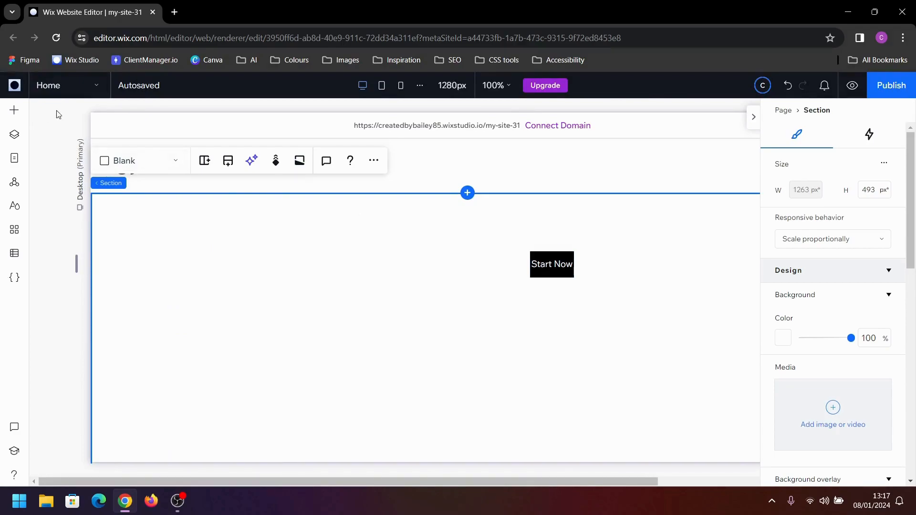
# Step: Add a second container inside the button's container and stretch it to fill the parent
pyautogui.click(14, 111)
pyautogui.moveTo(245, 256); pyautogui.dragTo(563, 268)
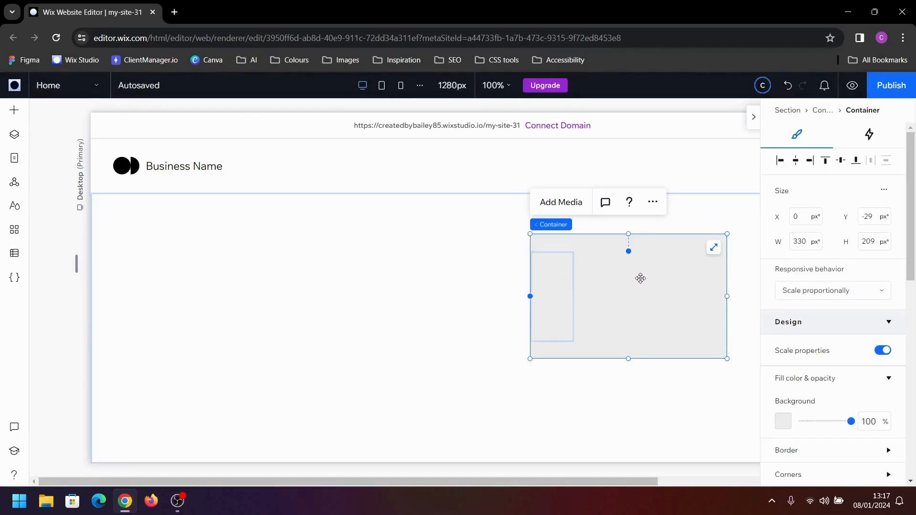
pyautogui.click(714, 249)
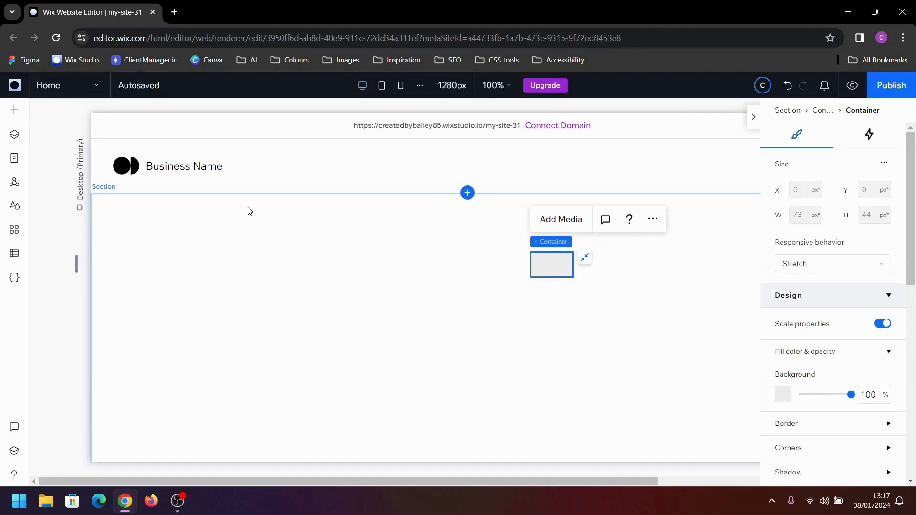
# Step: Move the inner container behind the Start Now button and fill the button with the theme blue #094BCC
pyautogui.click(17, 141)
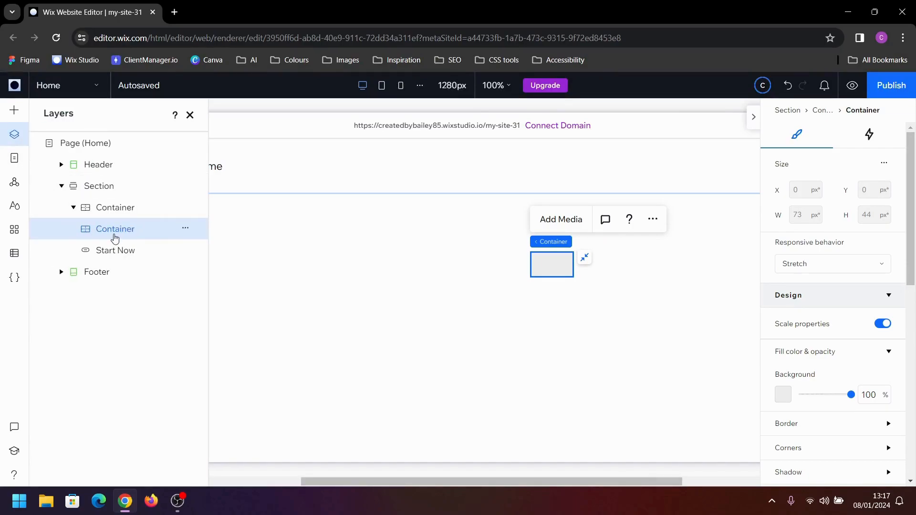
pyautogui.moveTo(115, 238); pyautogui.dragTo(151, 277)
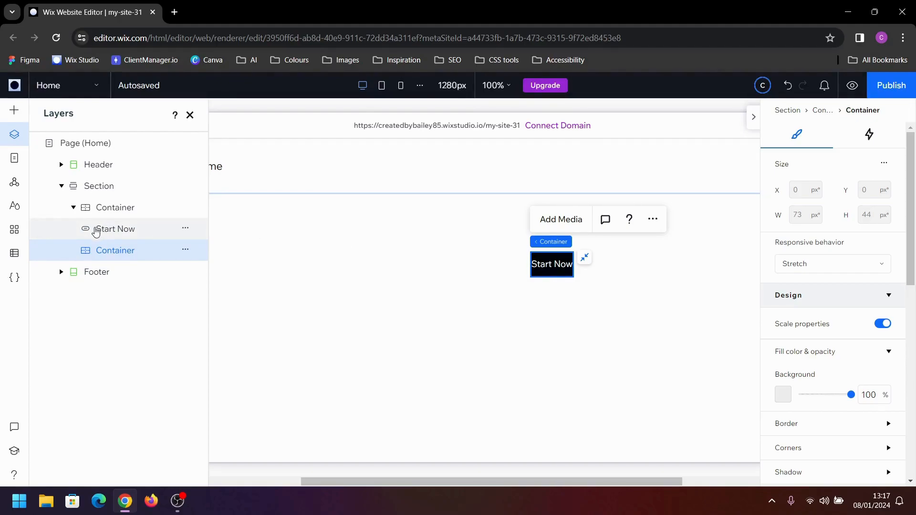
pyautogui.click(96, 232)
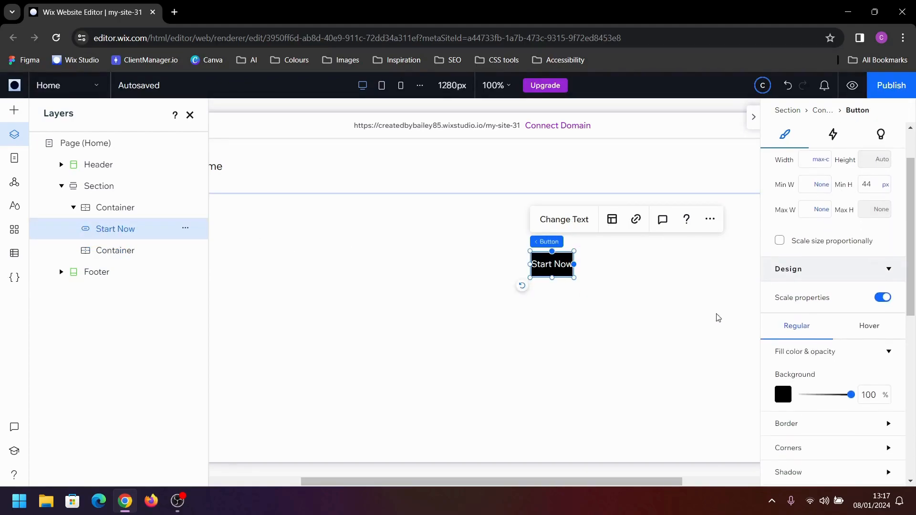
pyautogui.click(787, 399)
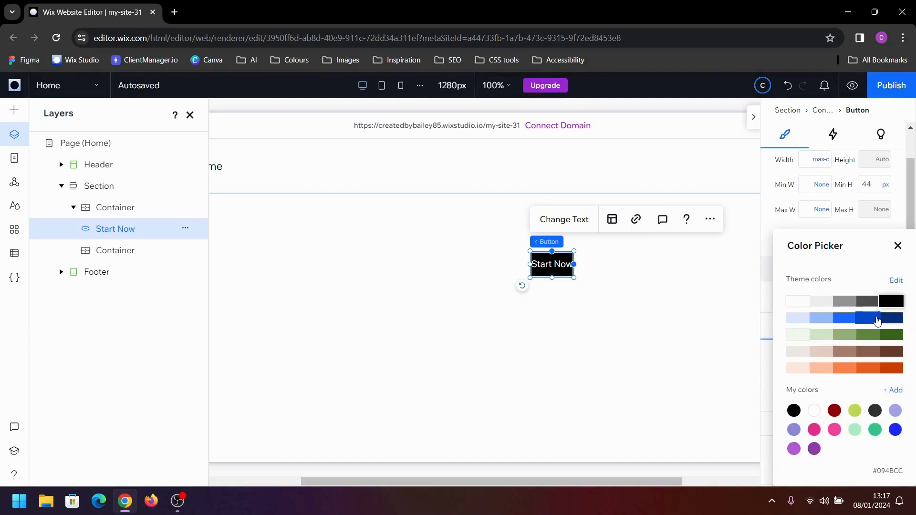
pyautogui.click(876, 321)
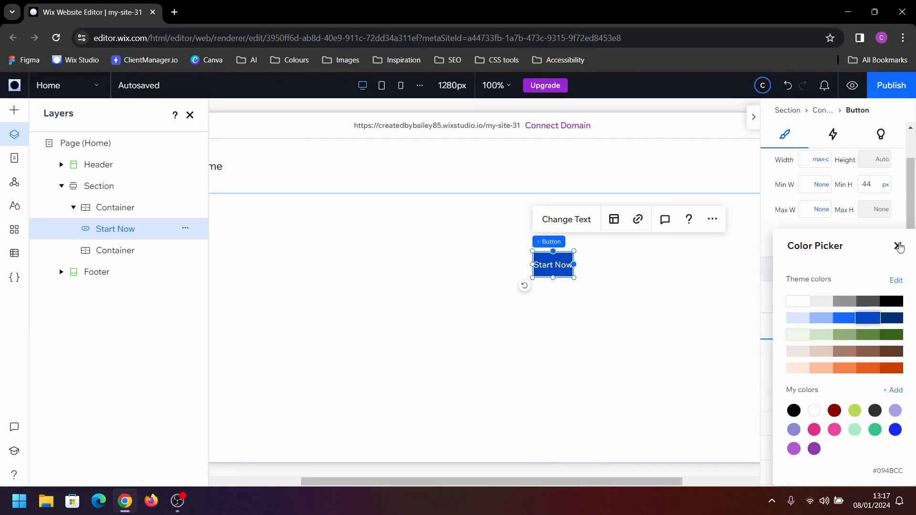
pyautogui.click(896, 246)
# Step: Set the inner backing container's background to the darkest blue theme color
pyautogui.click(129, 248)
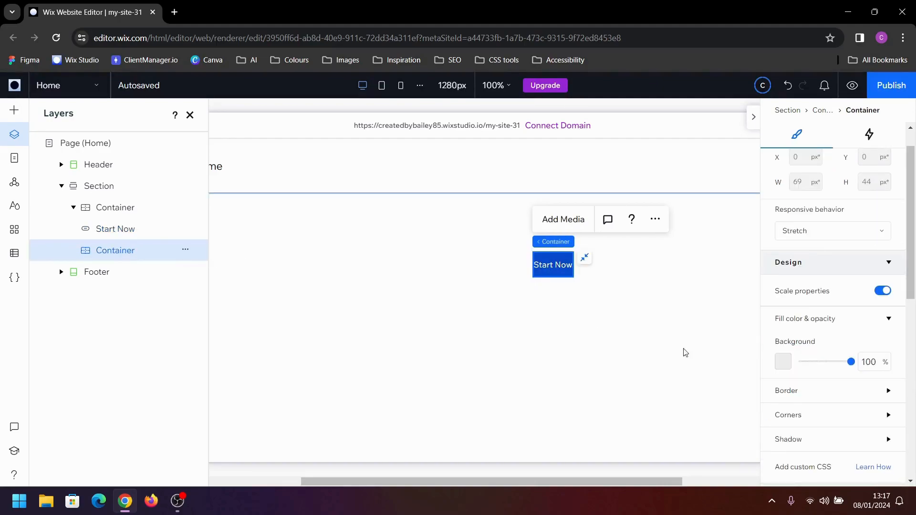
pyautogui.click(782, 361)
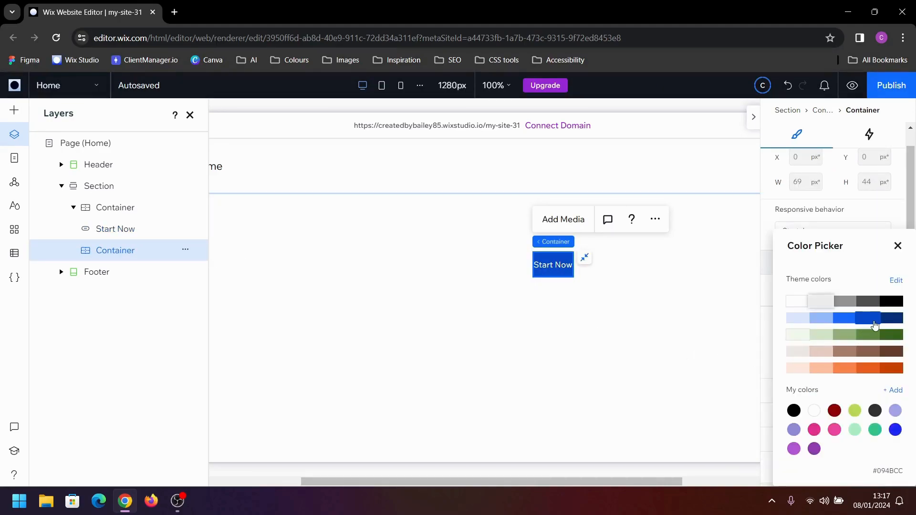
pyautogui.click(892, 323)
pyautogui.click(897, 246)
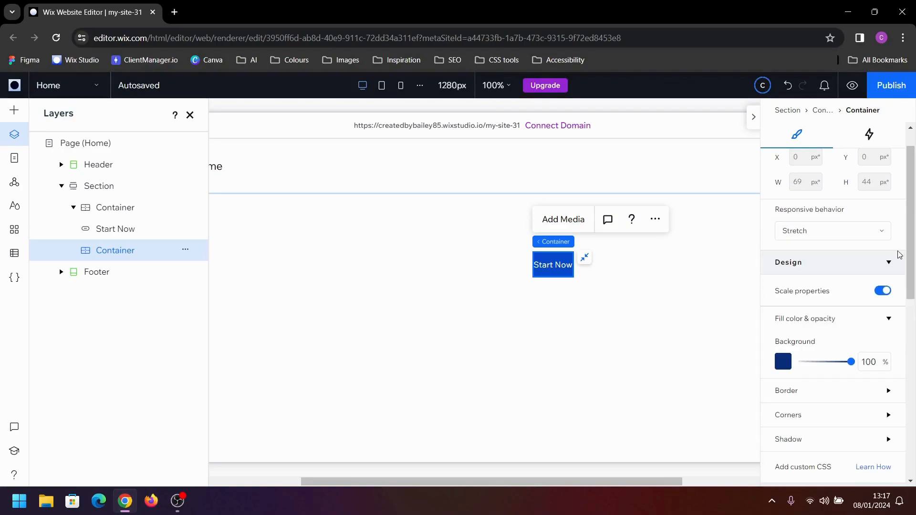
# Step: Round all four corners of the backing container with a 5 px radius
pyautogui.scroll(-3, 846, 348)
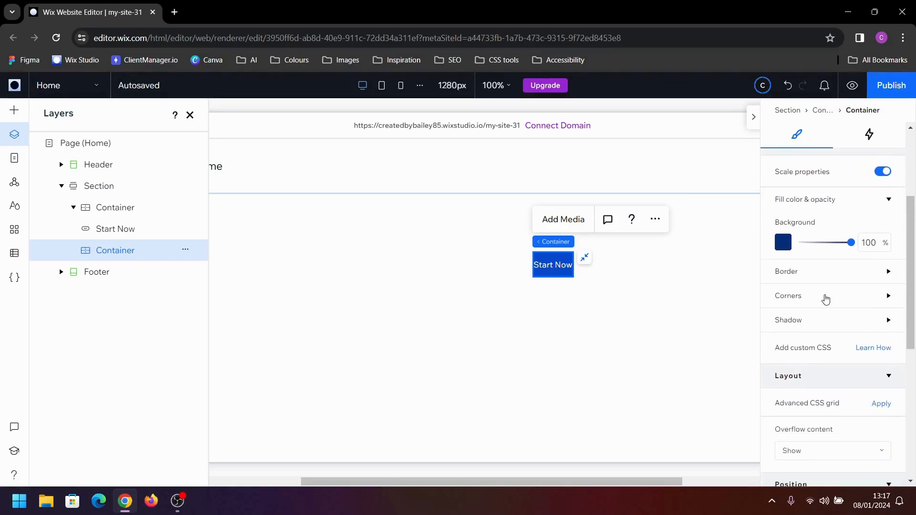
pyautogui.click(824, 298)
pyautogui.click(792, 335)
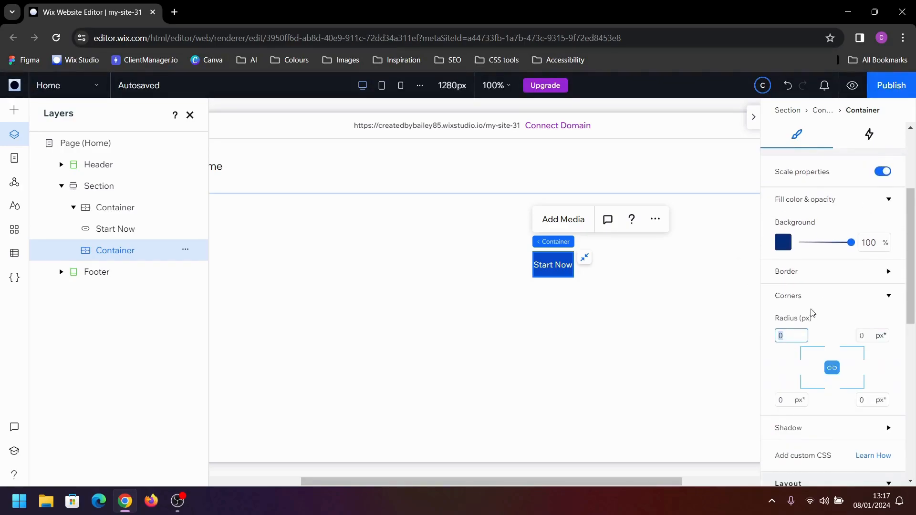
pyautogui.press('Return')
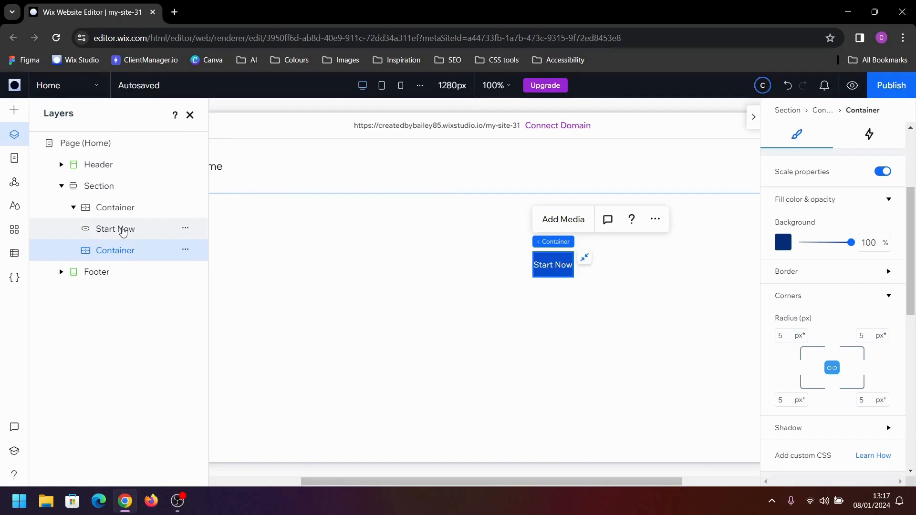
# Step: Set the corner radius of the Start Now button to 5 px on all corners
pyautogui.click(122, 231)
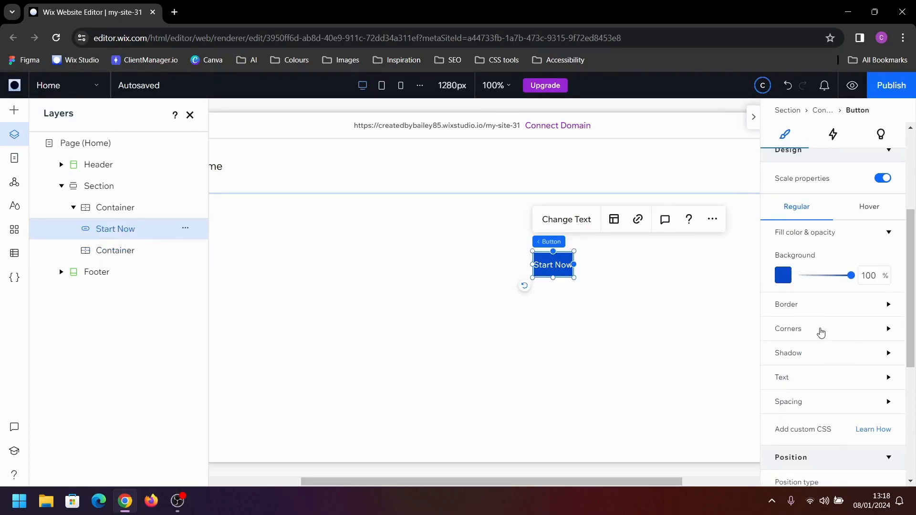
pyautogui.click(782, 371)
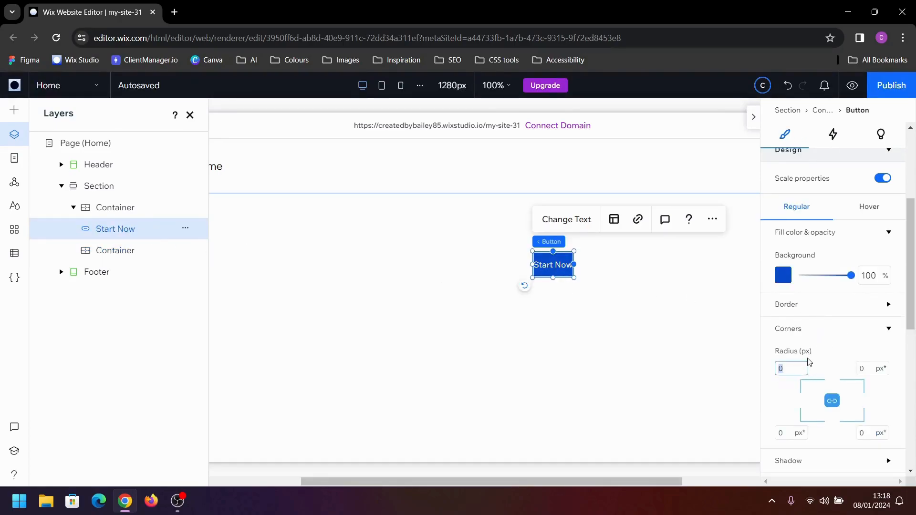
pyautogui.write('5')
pyautogui.press('Return')
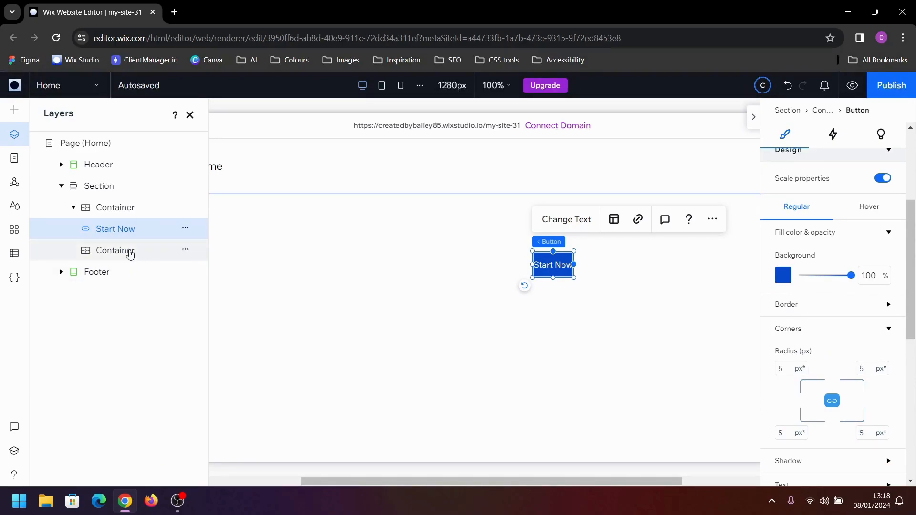
# Step: Set the backing container's Translate Y to 8 px, preview the page, and return to editing
pyautogui.click(130, 252)
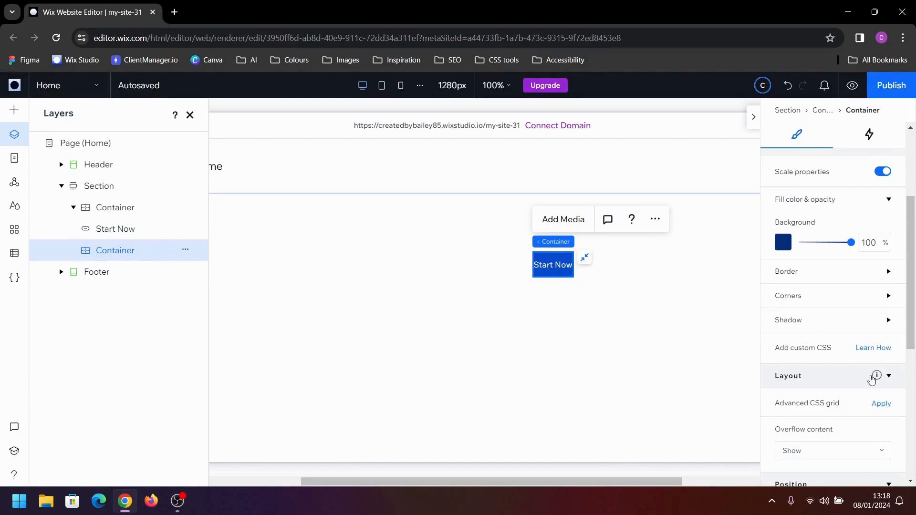
pyautogui.scroll(-5, 872, 378)
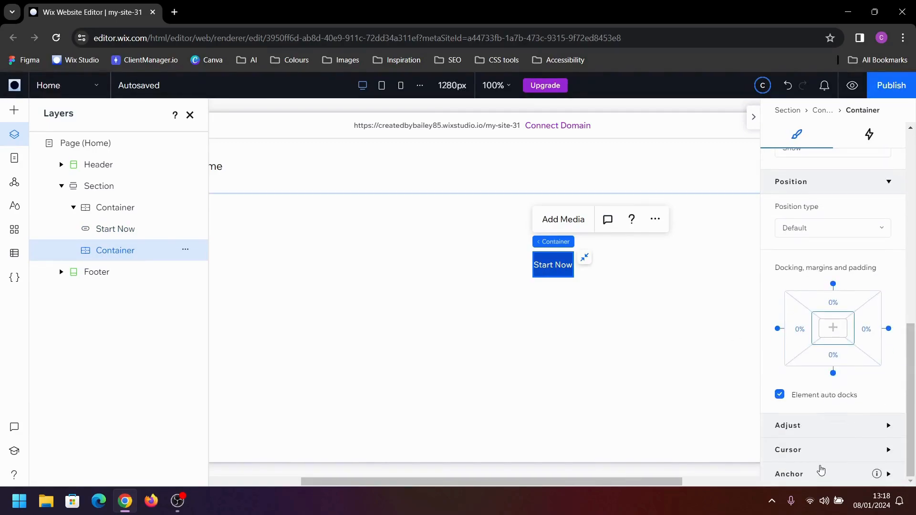
pyautogui.click(823, 427)
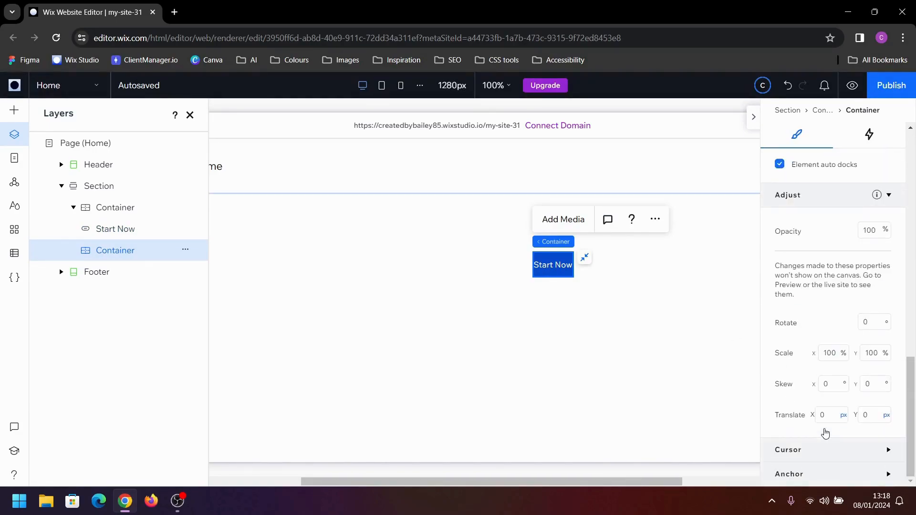
pyautogui.click(874, 418)
pyautogui.click(875, 367)
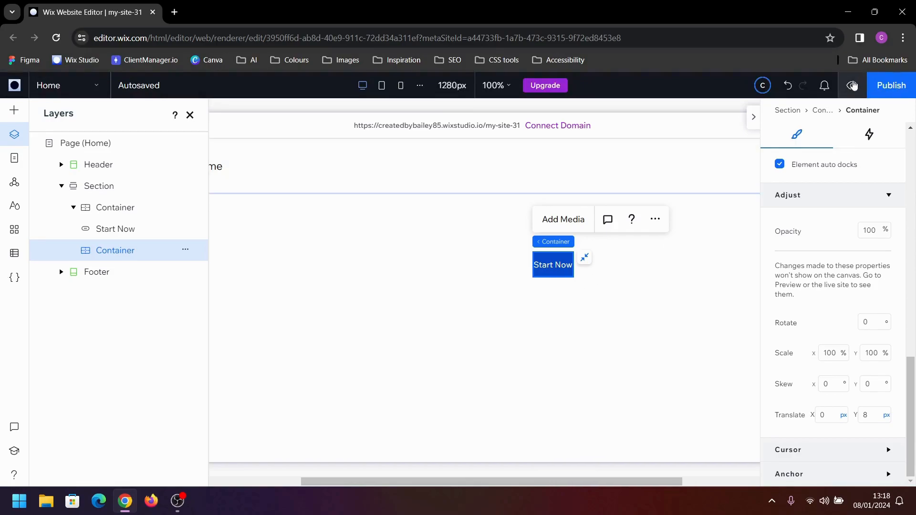
pyautogui.click(852, 85)
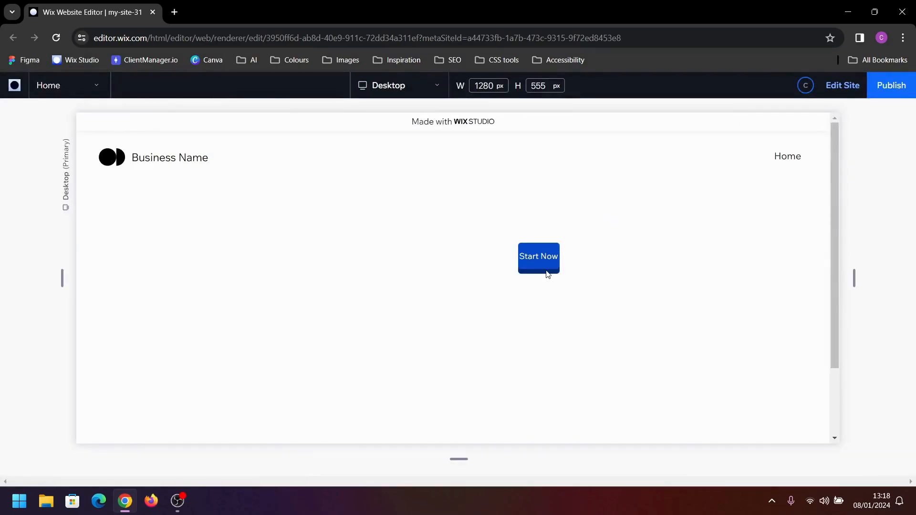
pyautogui.click(839, 89)
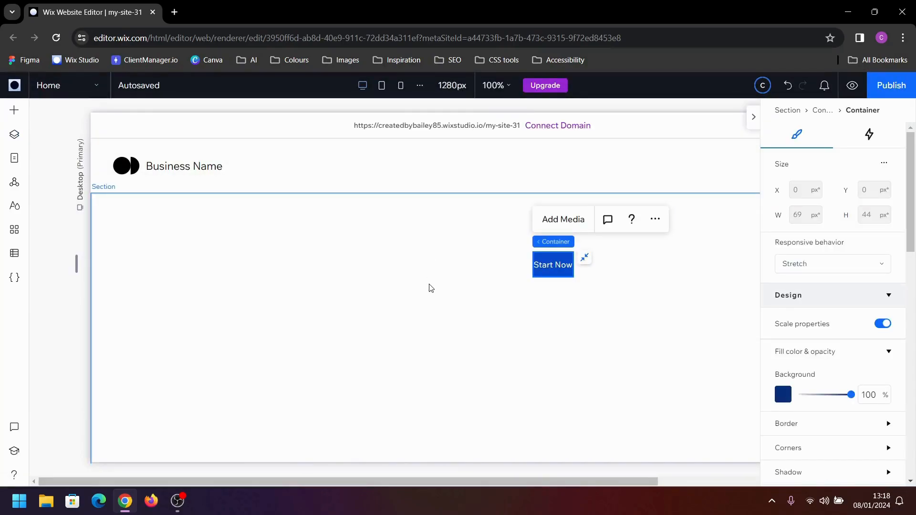
# Step: Turn on coding for the site and open the global.css stylesheet
pyautogui.click(9, 282)
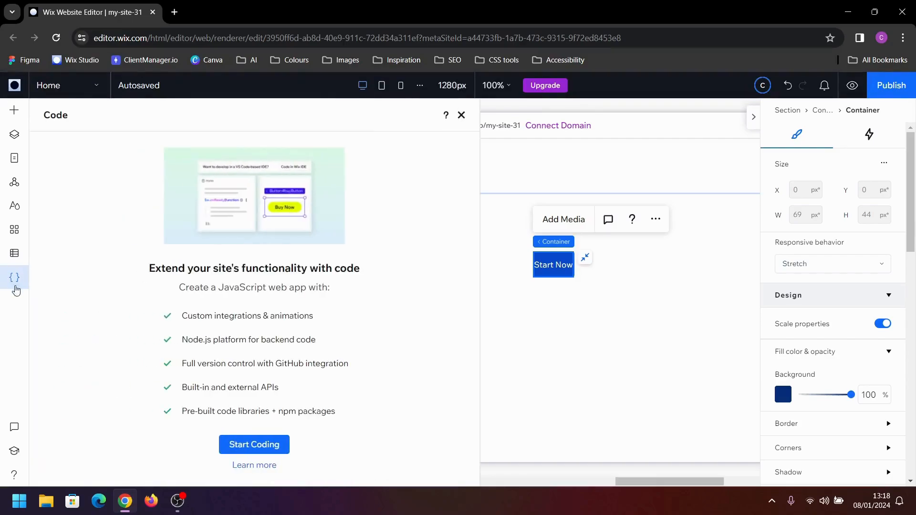
pyautogui.click(249, 445)
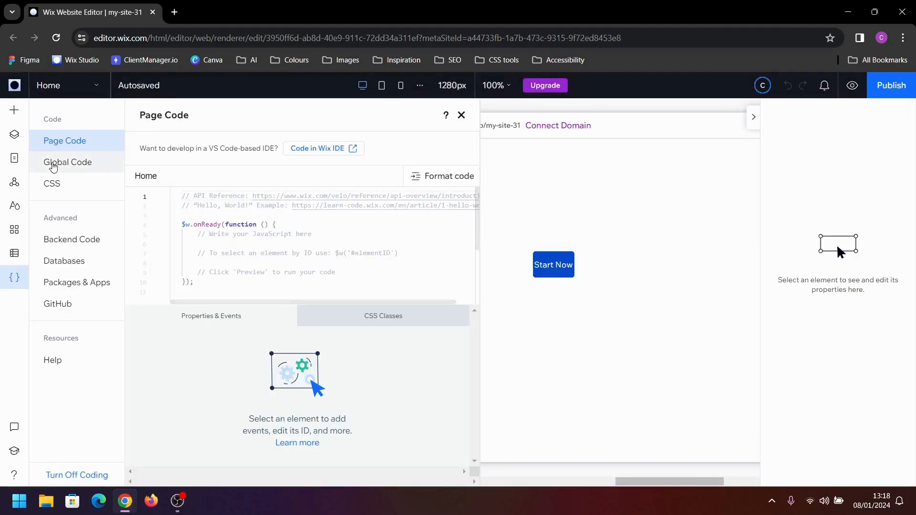
pyautogui.click(55, 188)
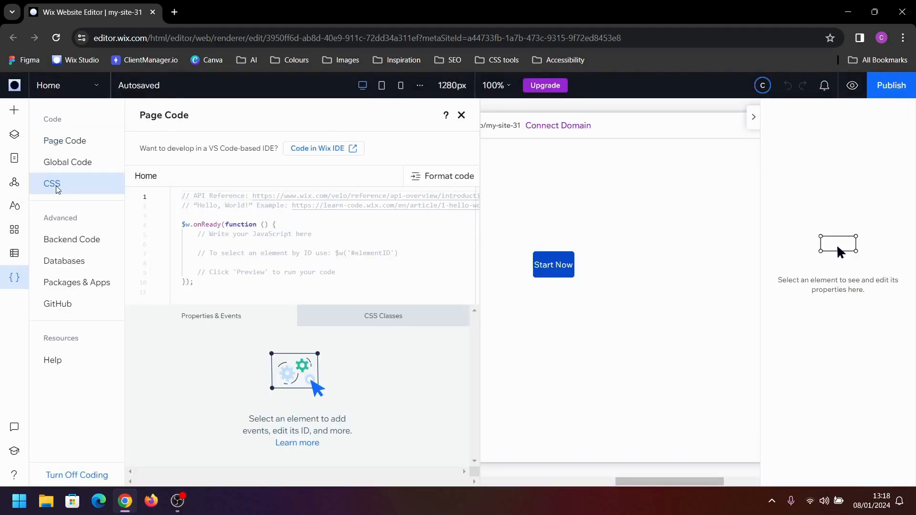
# Step: Create a custom CSS class named btn on the Start Now button inside the container
pyautogui.click(562, 271)
pyautogui.click(562, 270)
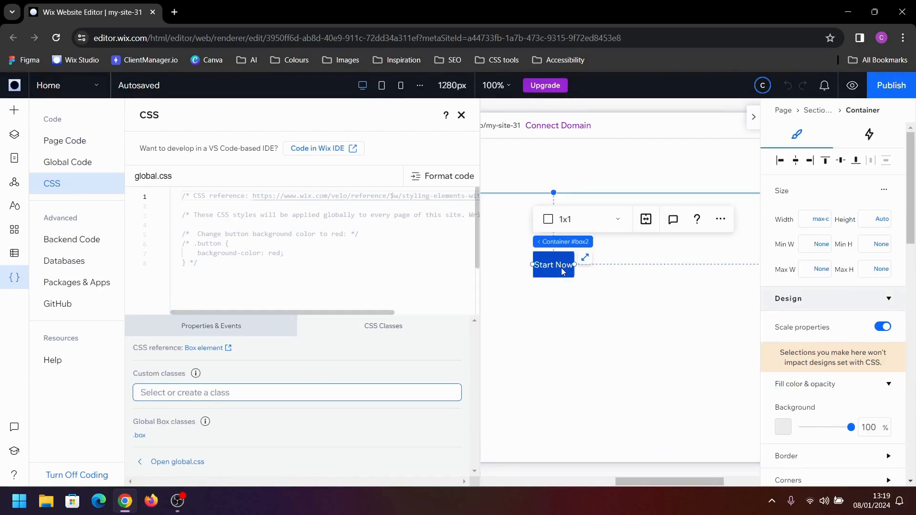
pyautogui.click(242, 388)
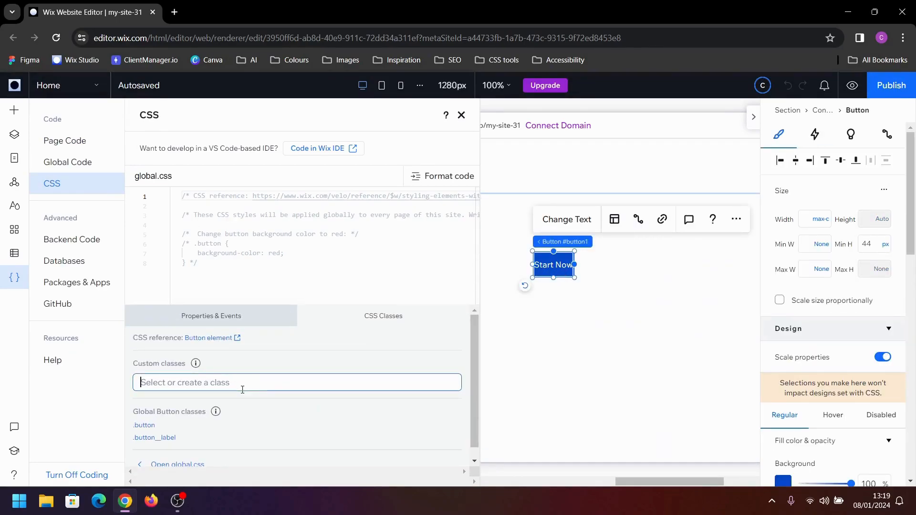
pyautogui.write('btn')
pyautogui.press('Return')
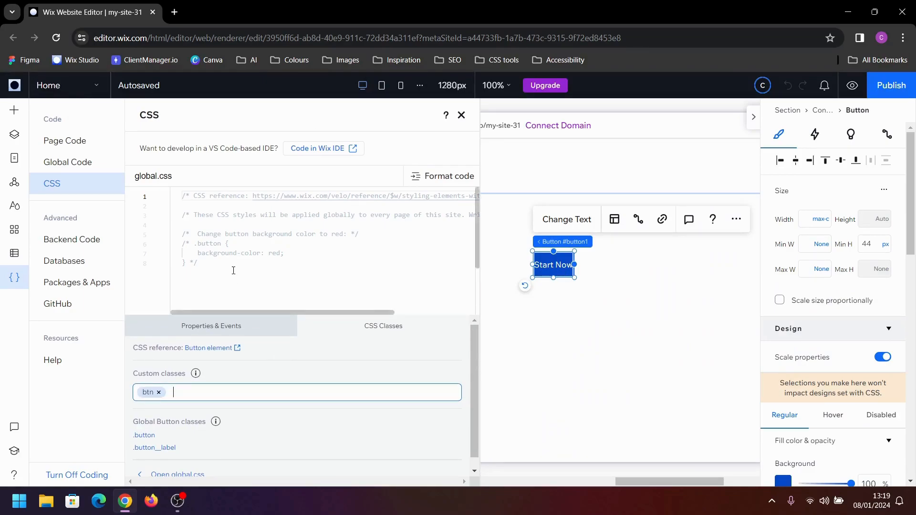
# Step: Delete all the default comment text from global.css
pyautogui.click(212, 265)
pyautogui.moveTo(212, 264); pyautogui.dragTo(183, 195)
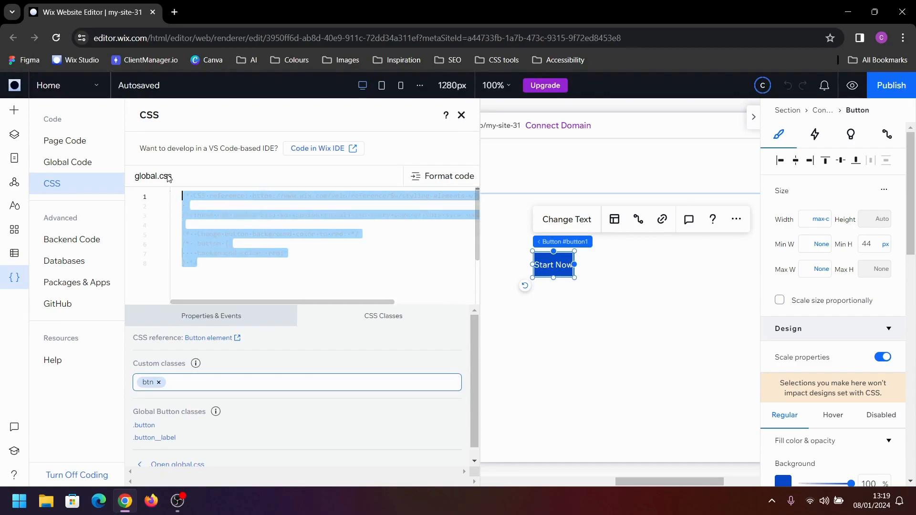
pyautogui.press('BackSpace')
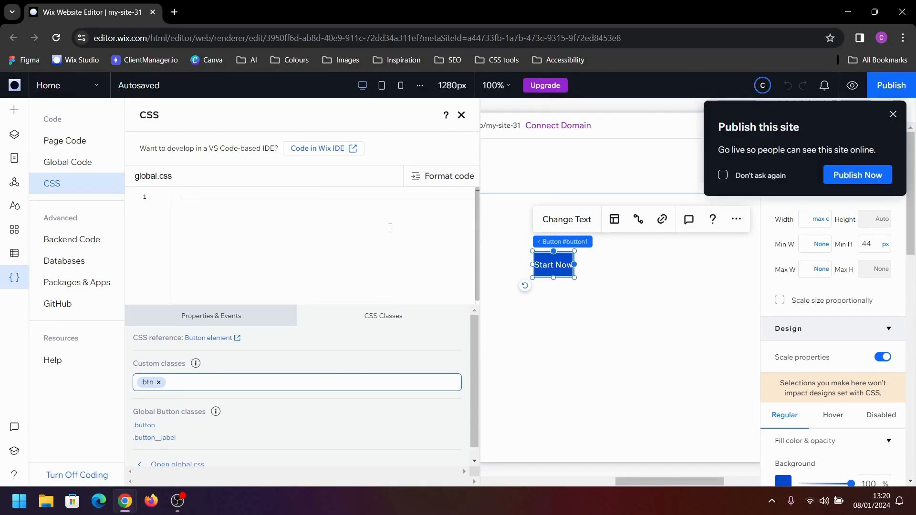
# Step: Write a .btn rule in global.css with padding: 0.5rem 2rem;
pyautogui.write('.btn')
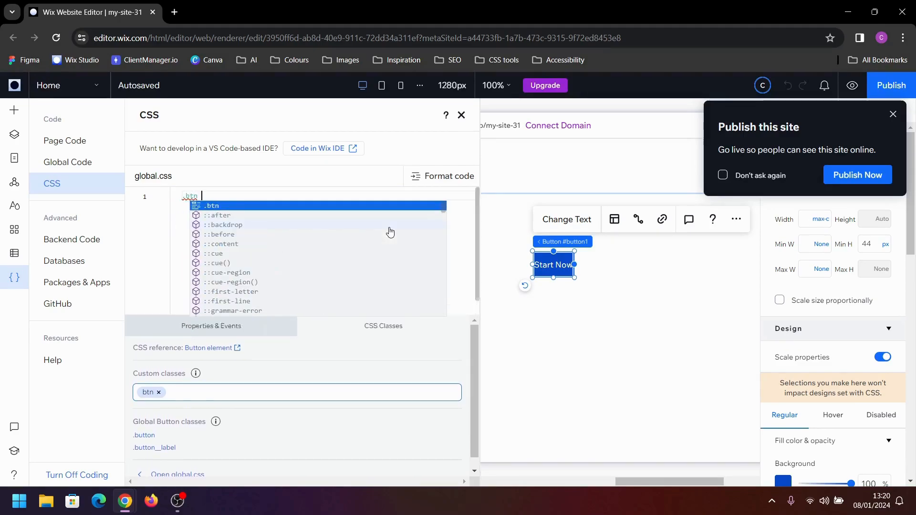
pyautogui.write(' {')
pyautogui.press('Return')
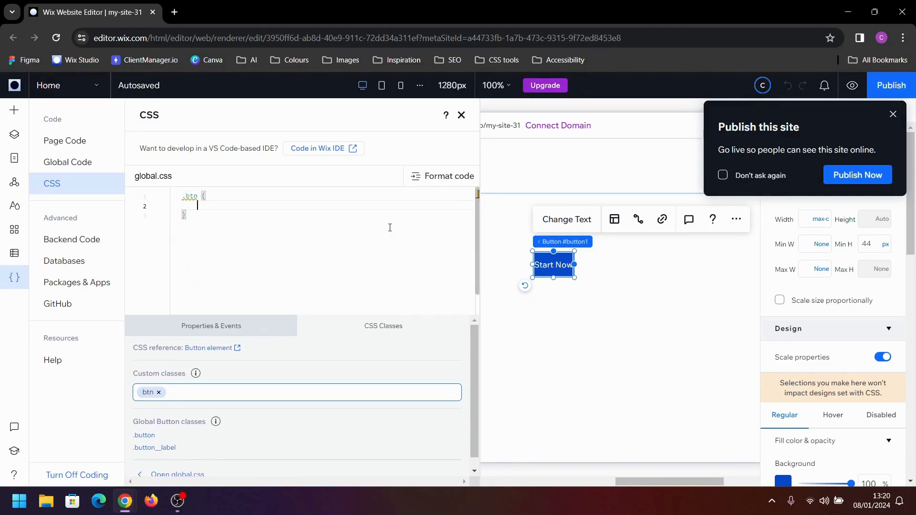
pyautogui.write('pad')
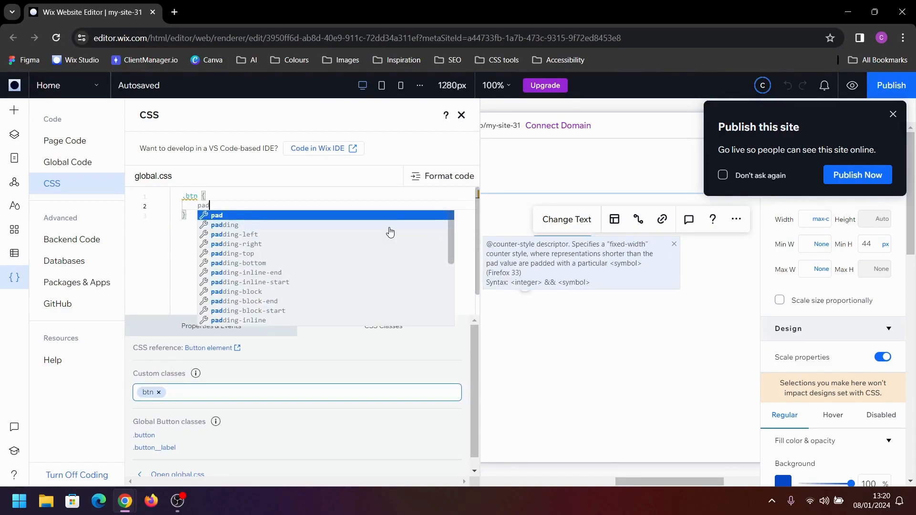
pyautogui.click(389, 228)
pyautogui.write('0.5r')
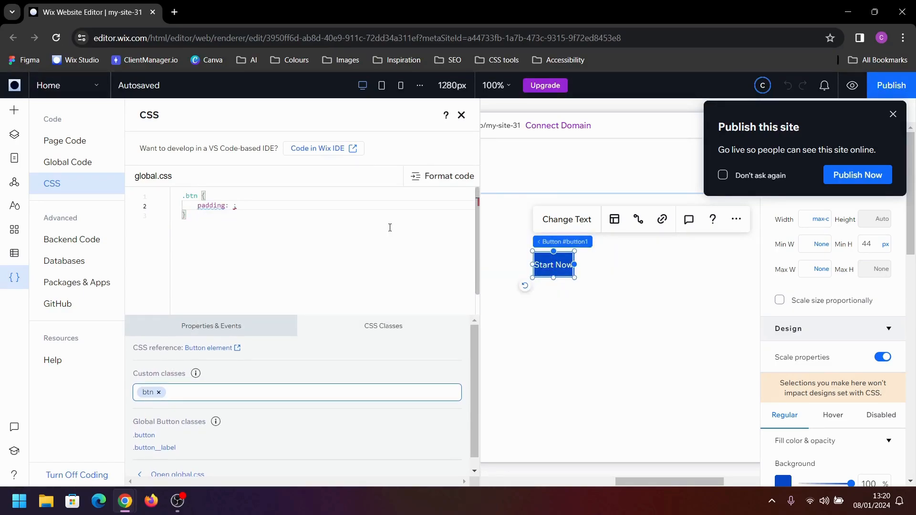
pyautogui.write('em ')
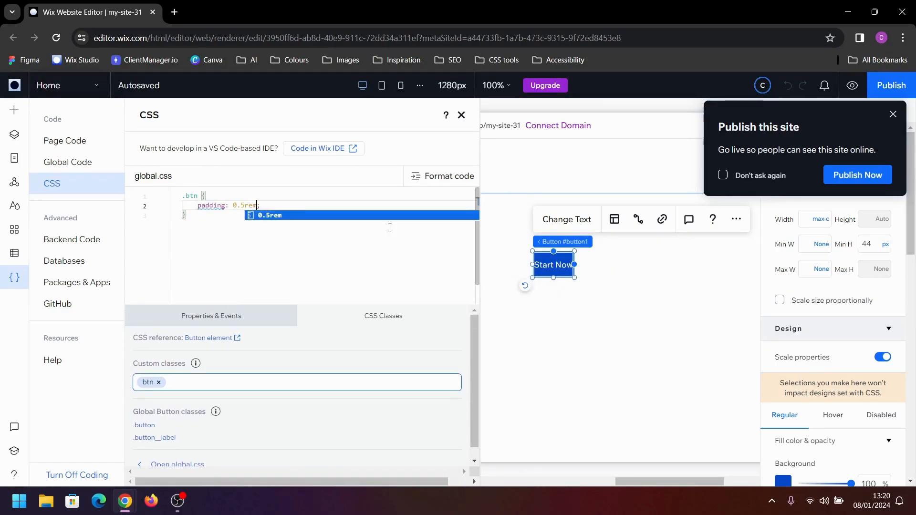
pyautogui.write('2rem')
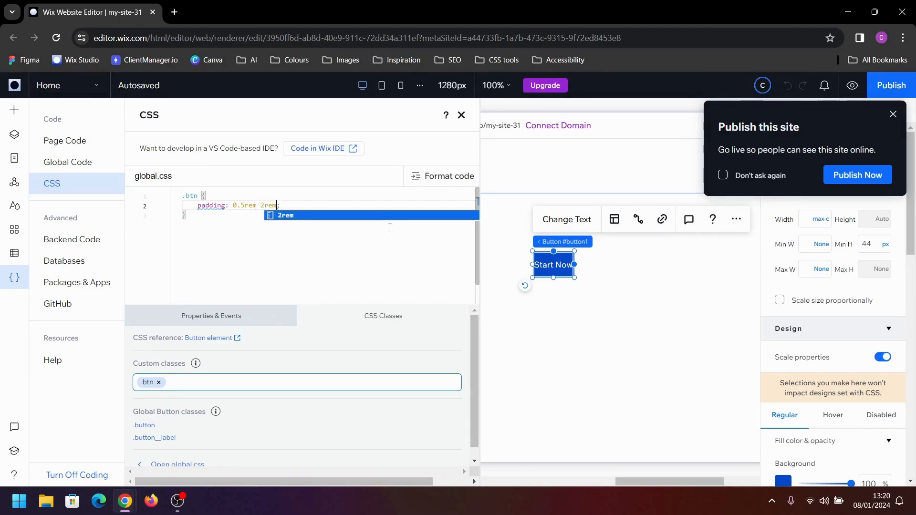
pyautogui.click(294, 205)
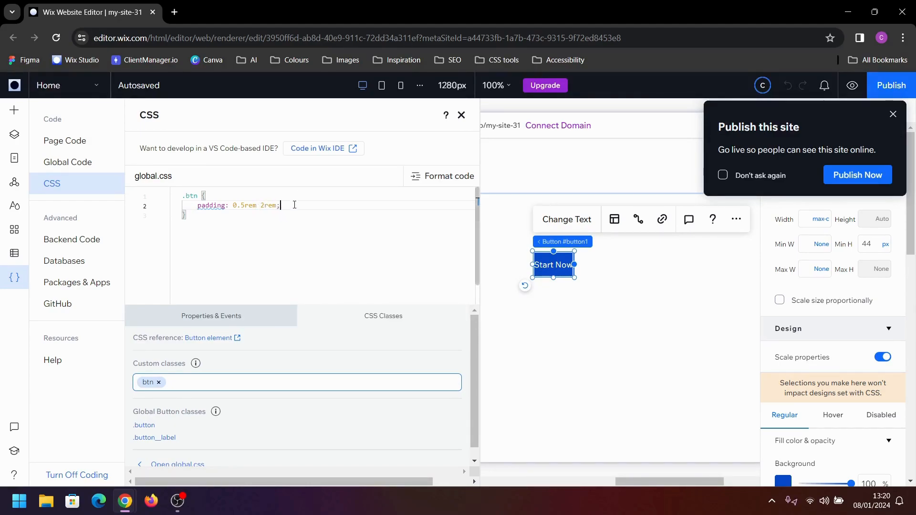
# Step: Begin a new rule with the selector .btn:active below the .btn rule in global.css
pyautogui.click(248, 219)
pyautogui.press('Return')
pyautogui.press('Return')
pyautogui.write('.btn')
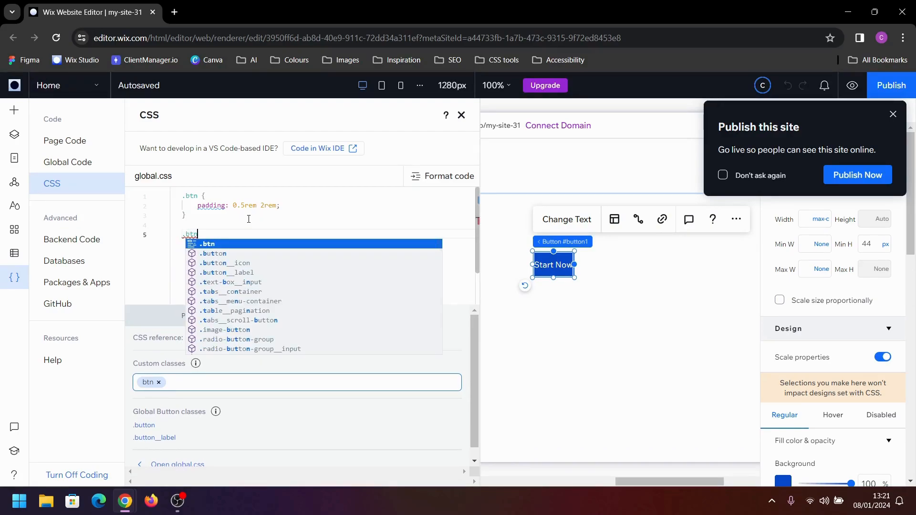
pyautogui.write(':')
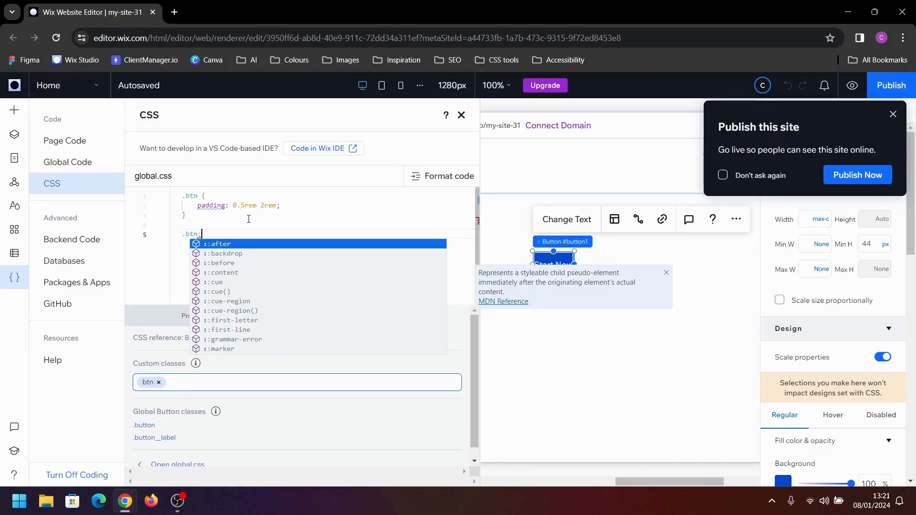
pyautogui.write('act')
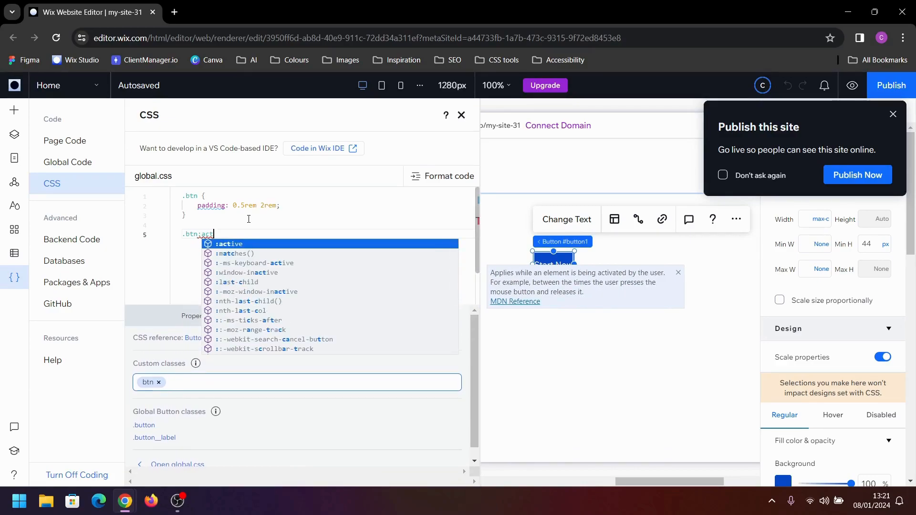
pyautogui.press('Return')
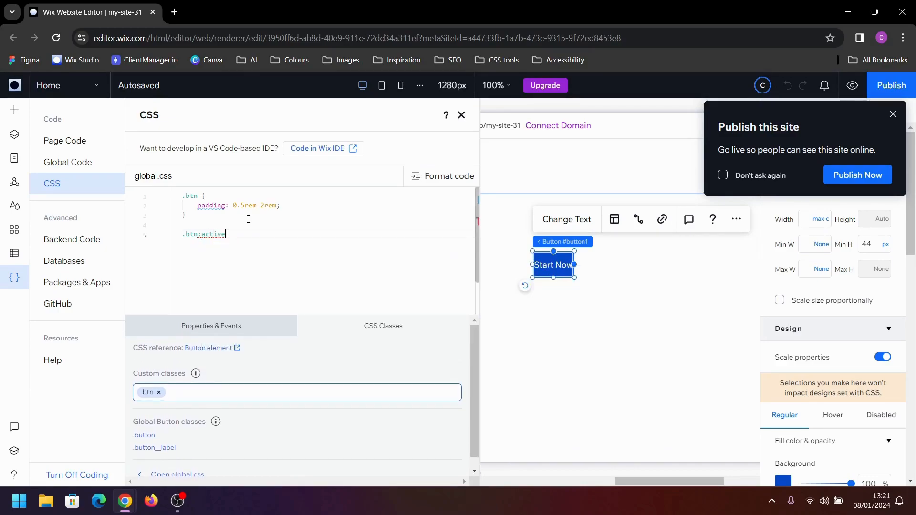
# Step: Give the .btn:active rule the declaration transform: translateY(8px); and check the button in the site preview
pyautogui.write('{')
pyautogui.press('Return')
pyautogui.write('tran')
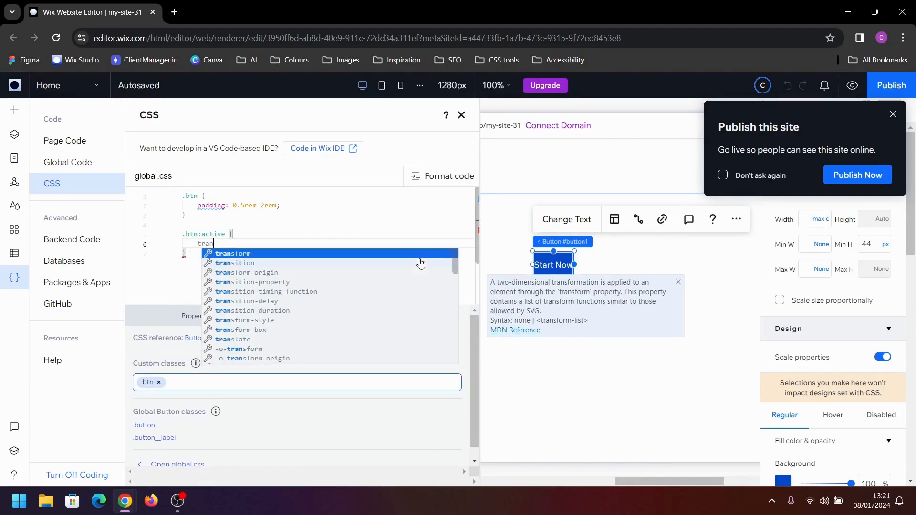
pyautogui.press('Return')
pyautogui.write('tr')
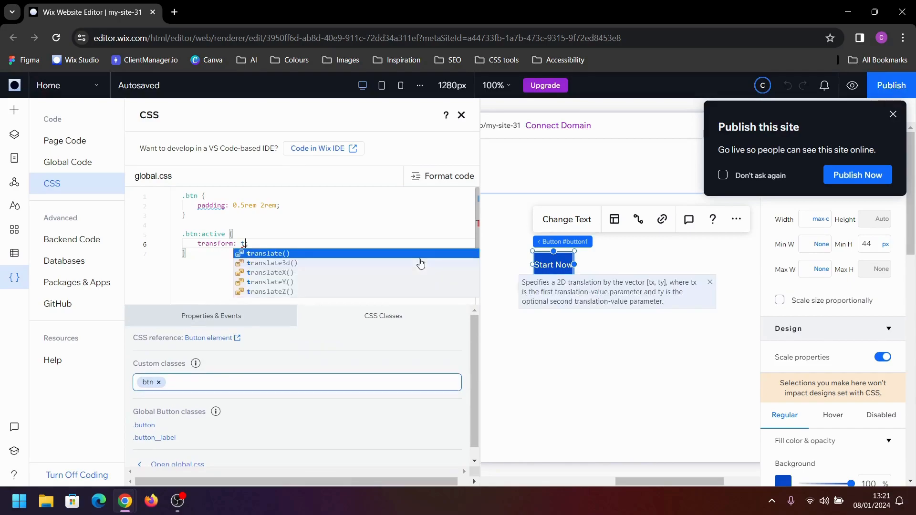
pyautogui.press('Down')
pyautogui.press('Down')
pyautogui.press('Down')
pyautogui.press('Return')
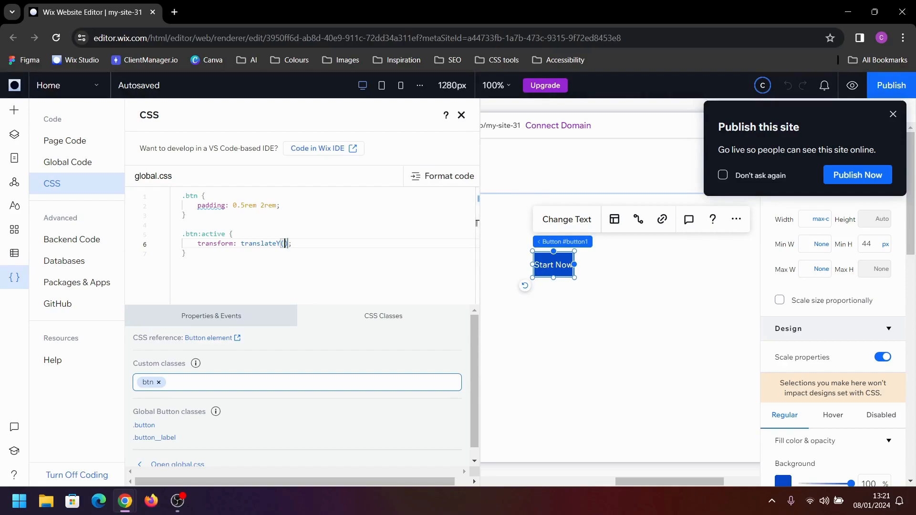
pyautogui.write('8px')
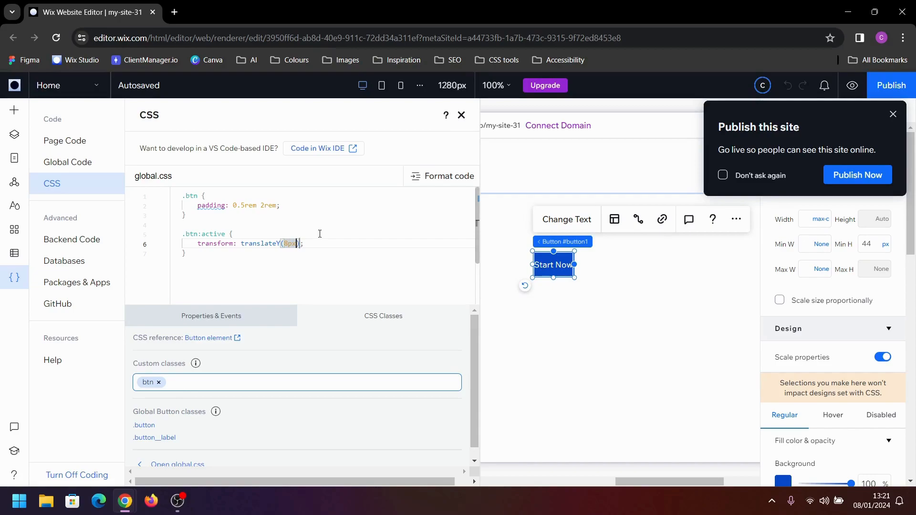
pyautogui.click(852, 85)
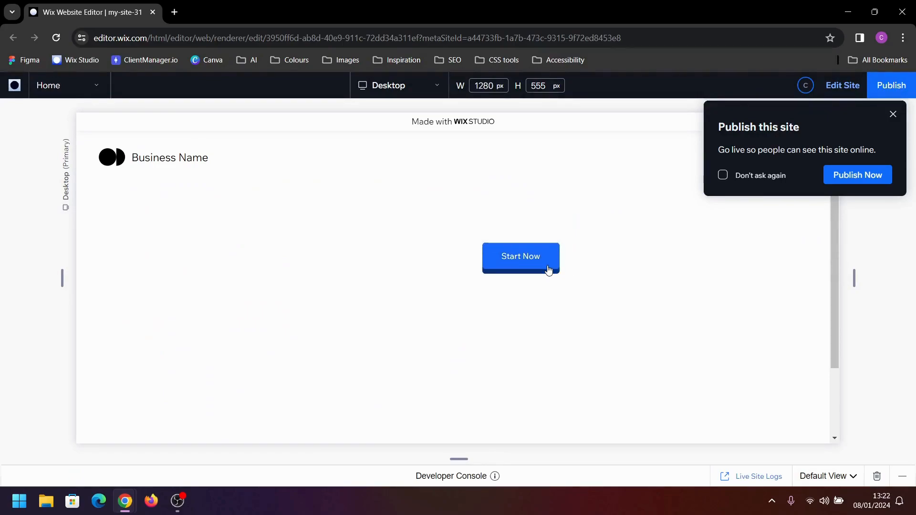
pyautogui.click(832, 86)
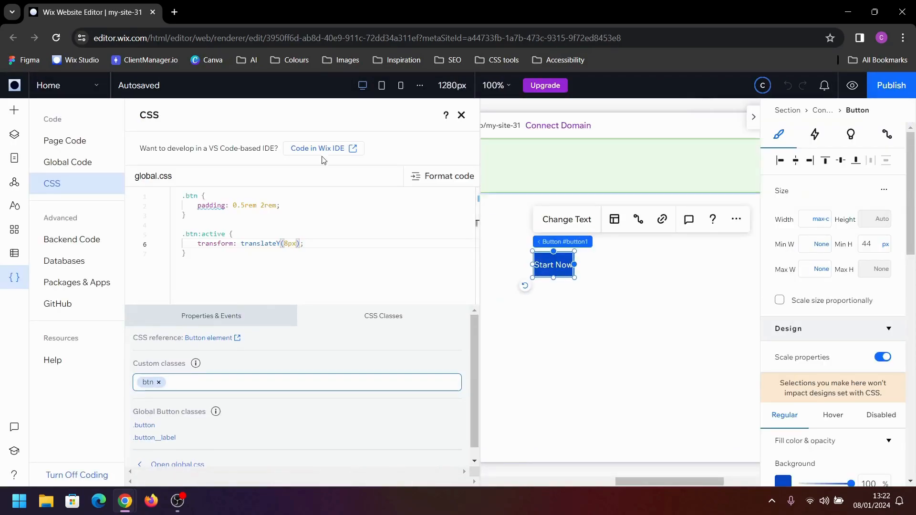
# Step: Set the background opacity of the #box2 container to 0% and check the button in the site preview
pyautogui.click(14, 135)
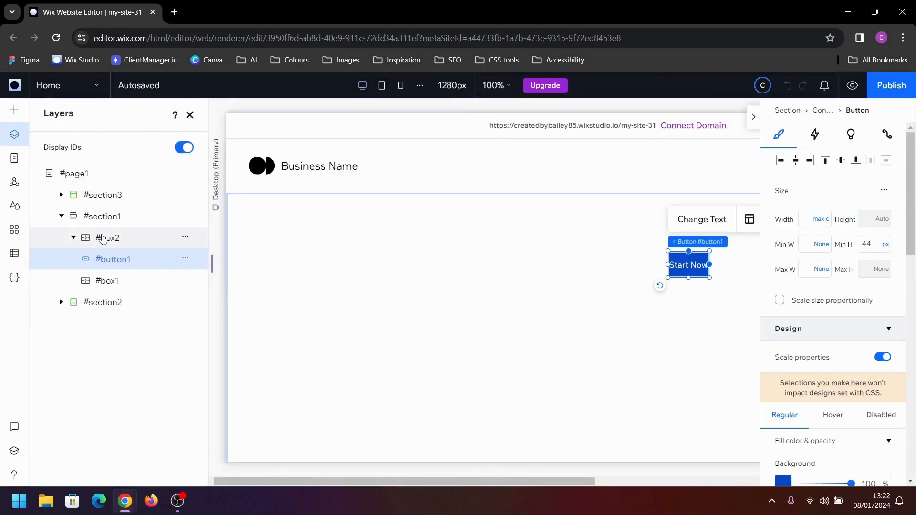
pyautogui.click(123, 245)
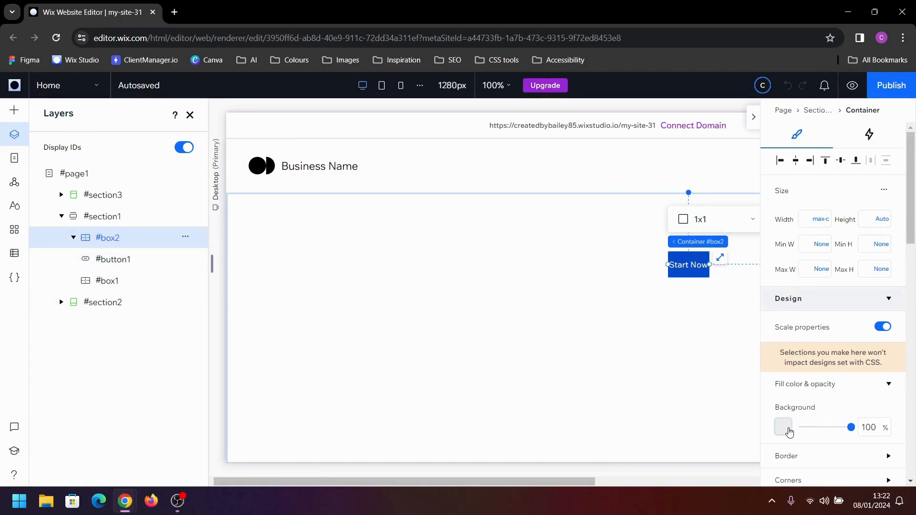
pyautogui.click(788, 431)
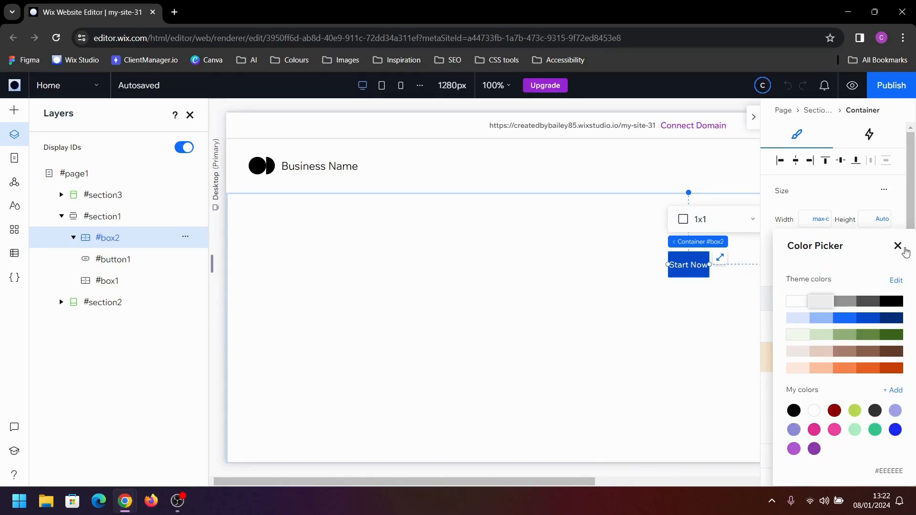
pyautogui.click(897, 245)
pyautogui.moveTo(850, 427); pyautogui.dragTo(725, 436)
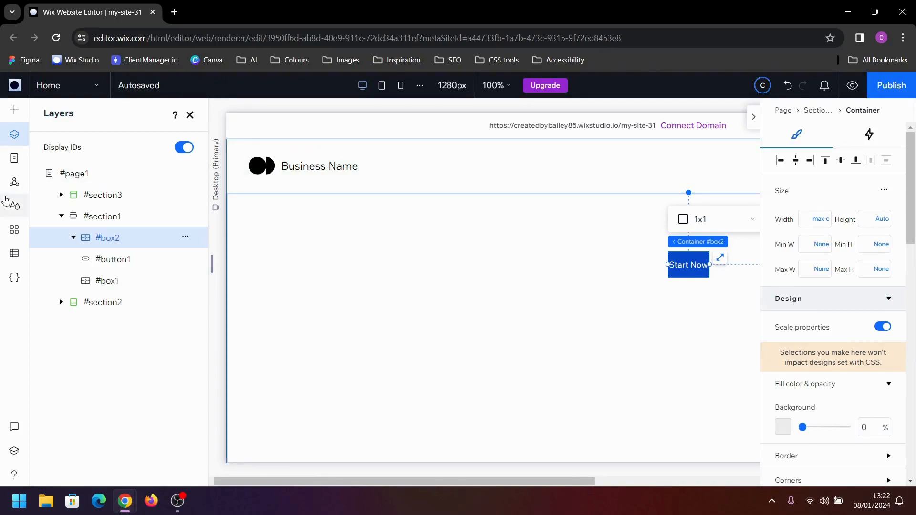
pyautogui.hotkey('ctrl', 'p')
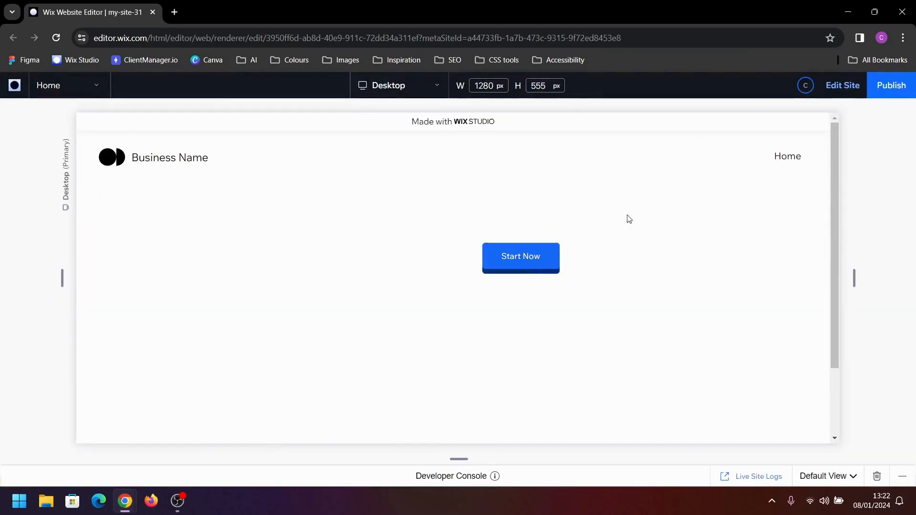
pyautogui.click(842, 85)
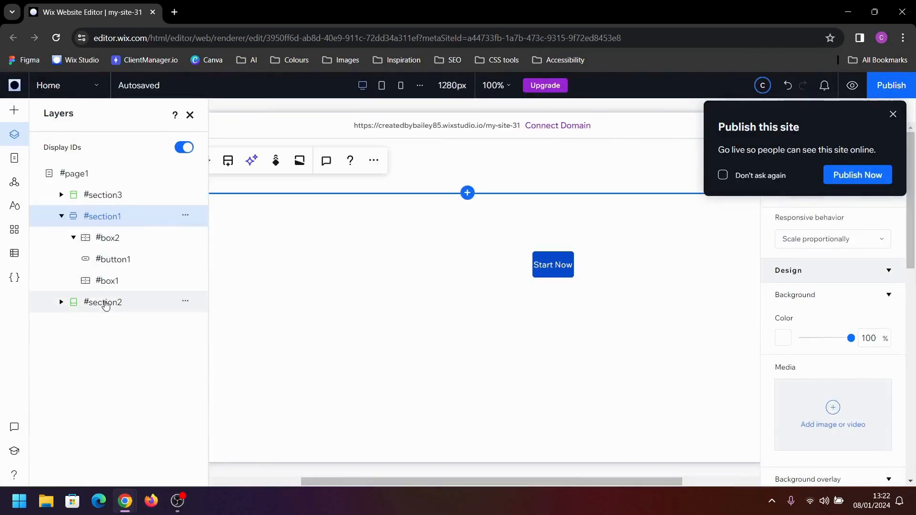
# Step: Add a box-shadow property with the value inset below the transform line of the .btn:active rule in global.css
pyautogui.click(14, 277)
pyautogui.click(327, 243)
pyautogui.press('Return')
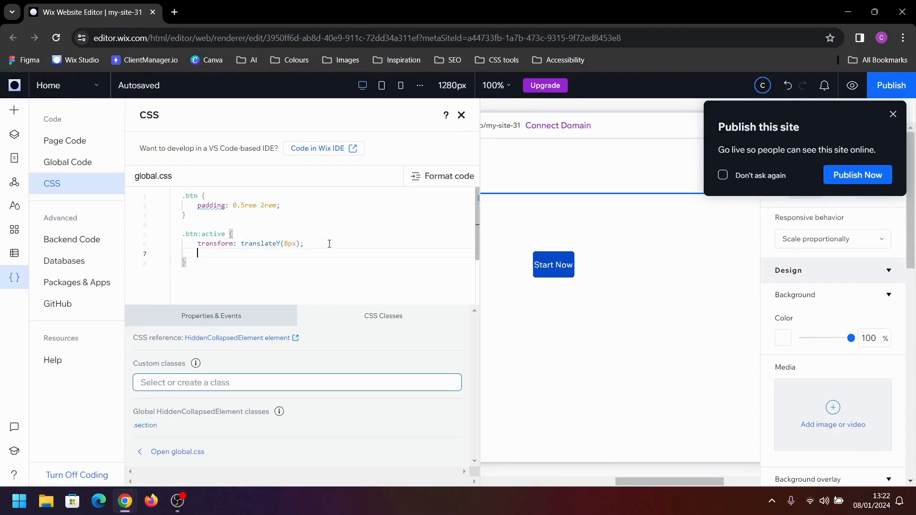
pyautogui.write('box-sh')
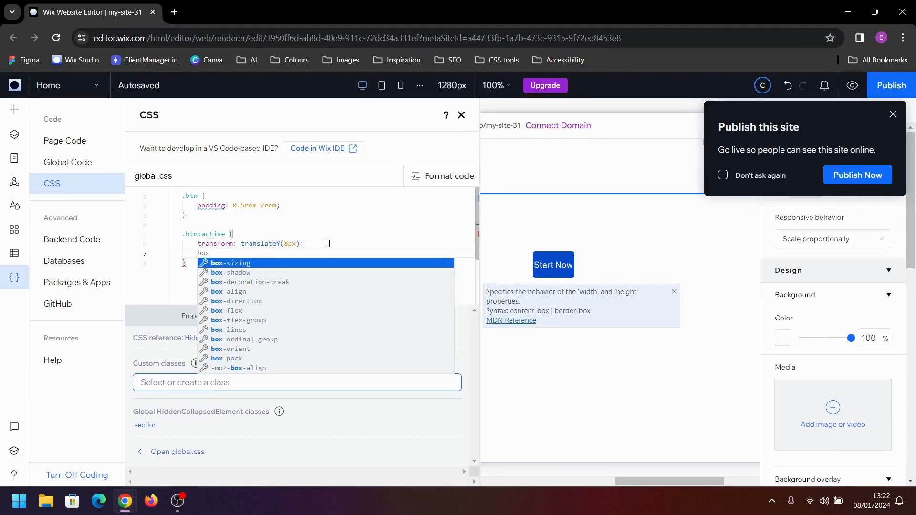
pyautogui.press('Return')
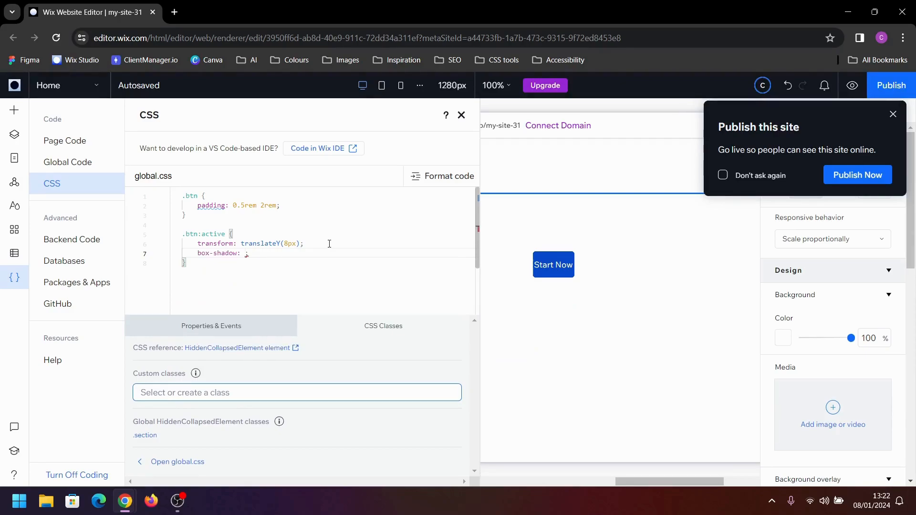
pyautogui.write('inet')
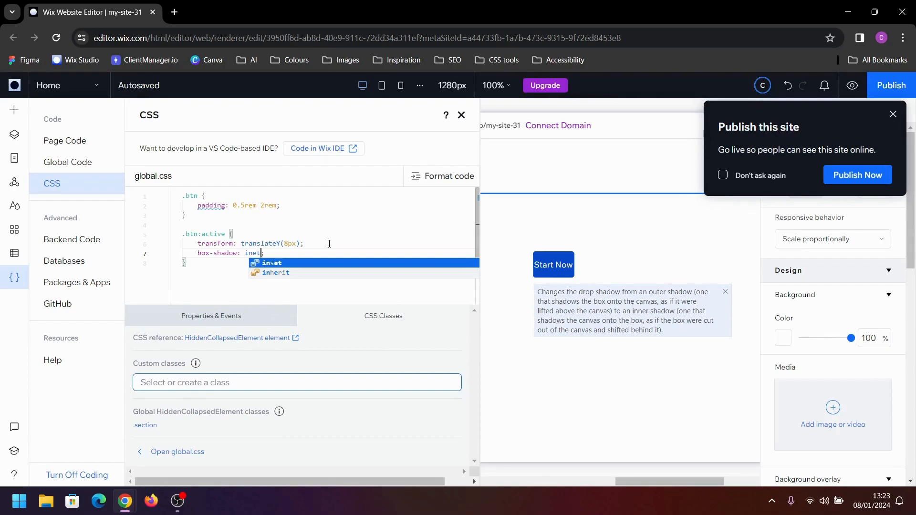
pyautogui.press('Return')
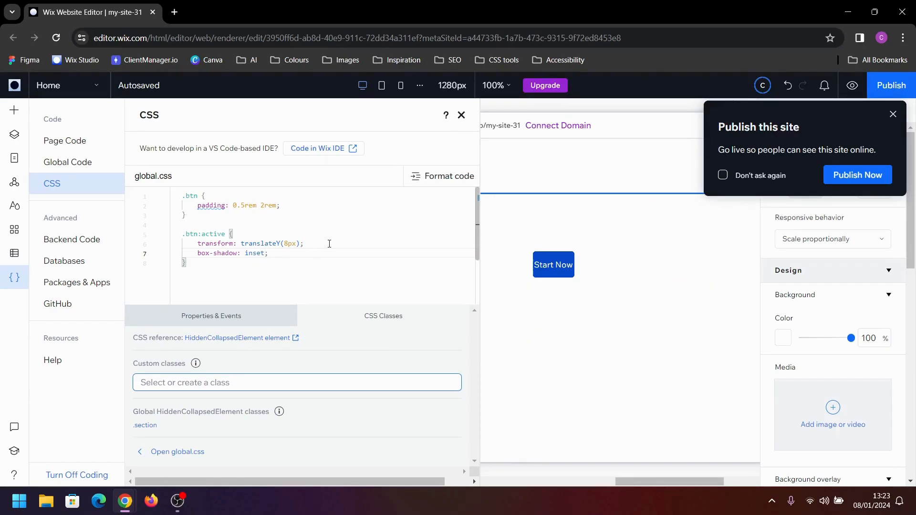
# Step: Complete the inset box-shadow value with 2px 2px 5px #082f7b
pyautogui.write('2px ')
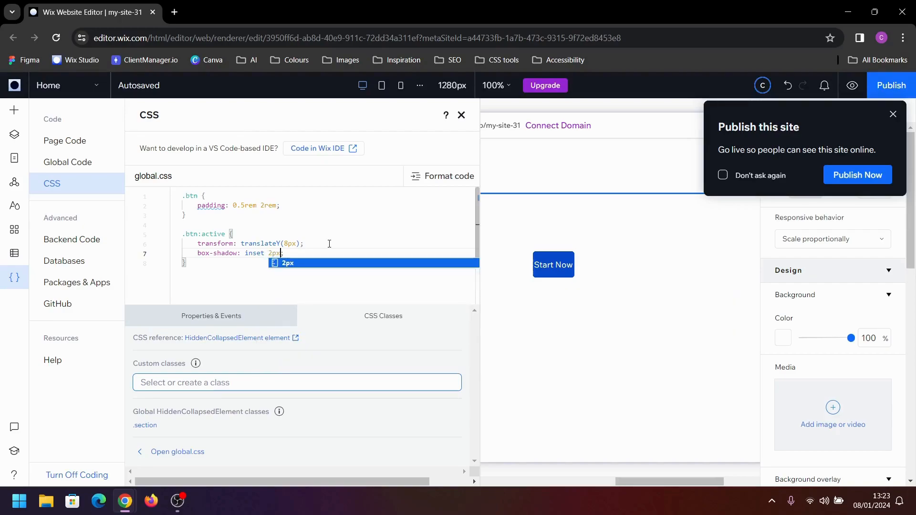
pyautogui.write('2p')
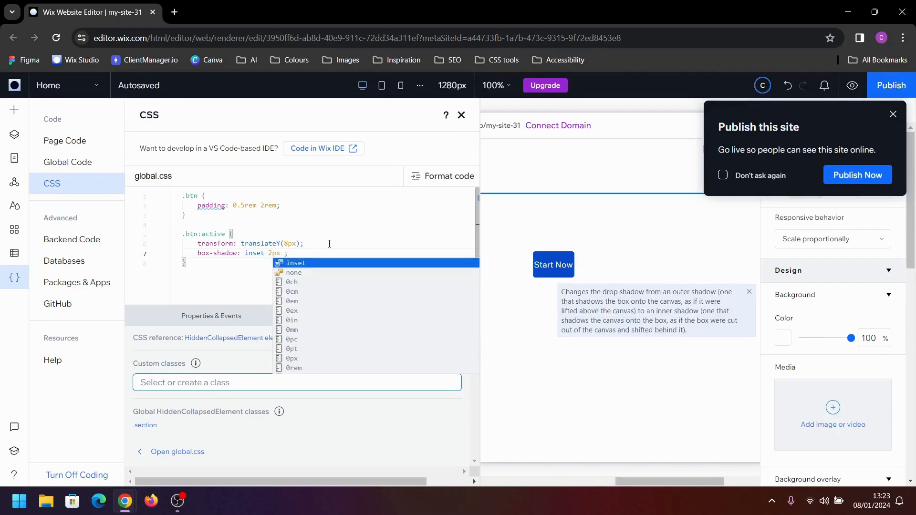
pyautogui.press('BackSpace')
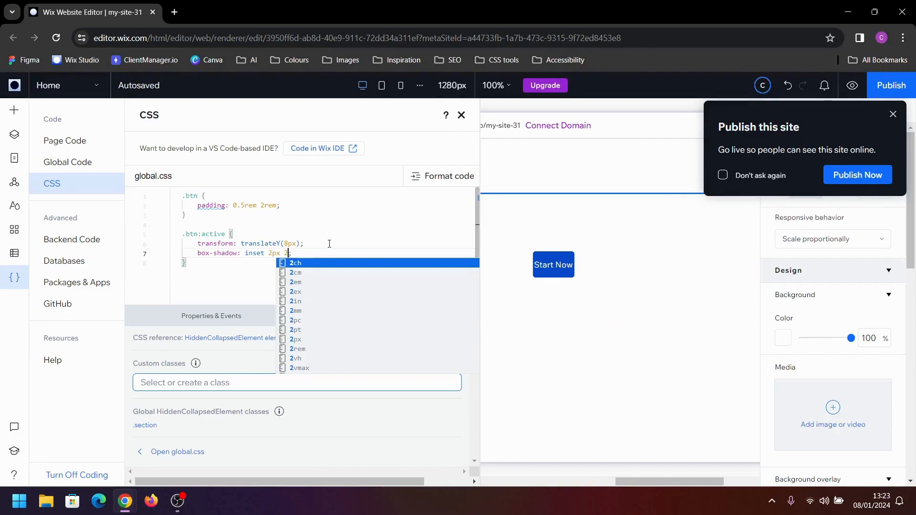
pyautogui.write('px')
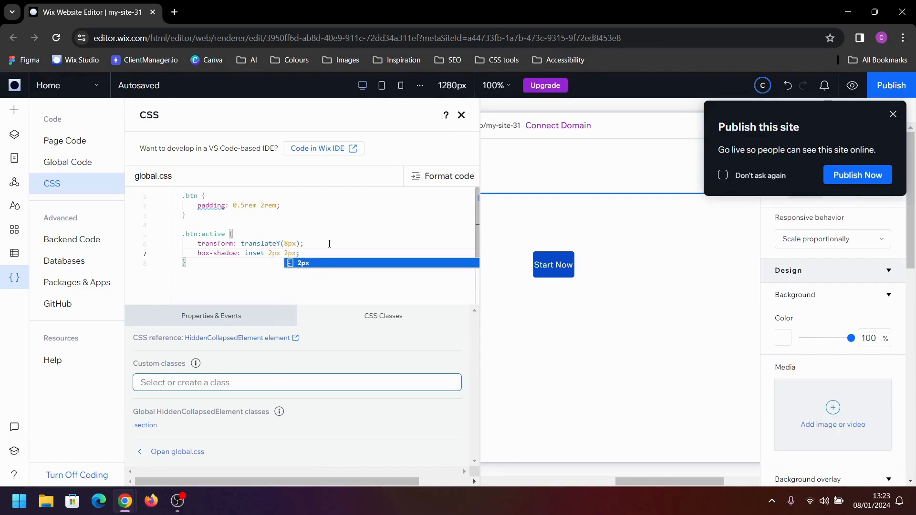
pyautogui.write(' 5')
pyautogui.press('Escape')
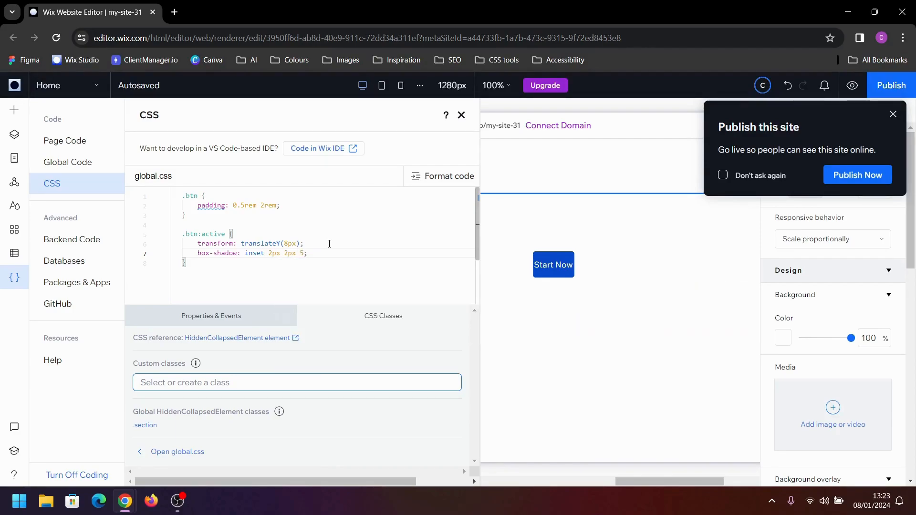
pyautogui.write('px')
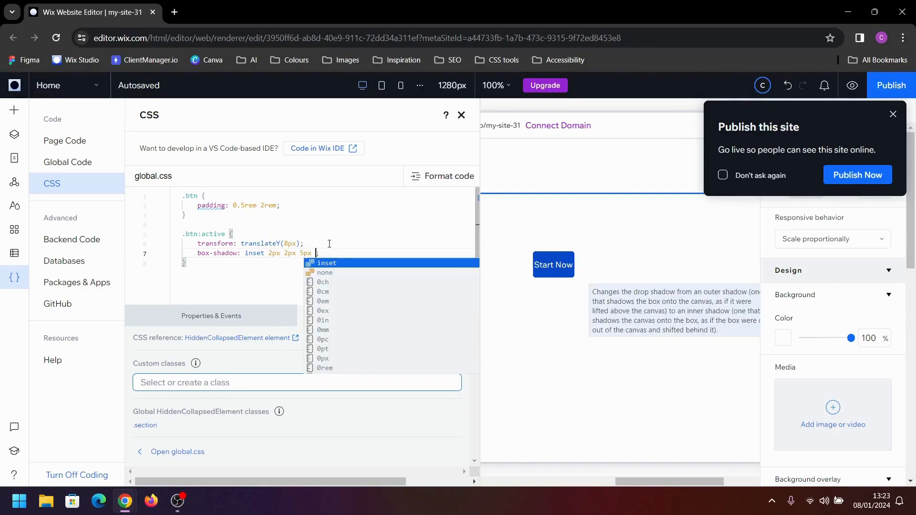
pyautogui.write(' #')
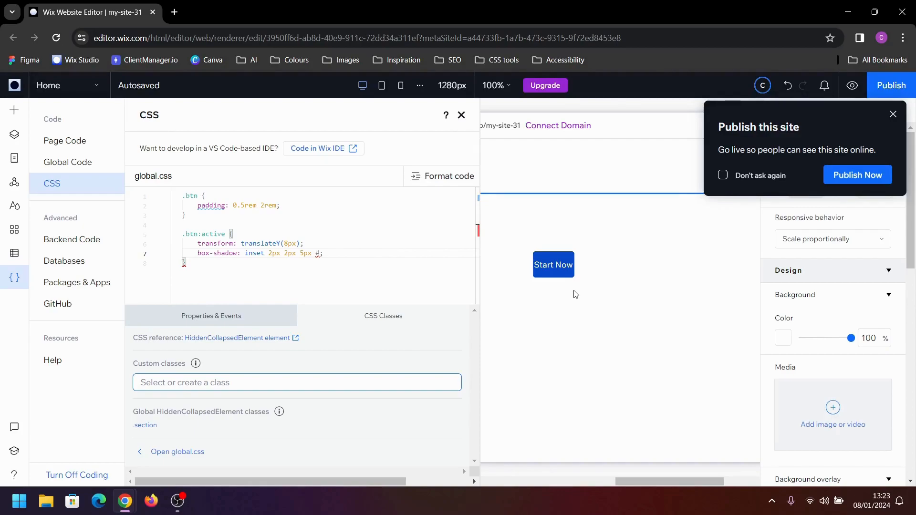
pyautogui.write('082f7b')
# Step: Close the CSS editor and test the pressed state of the Start Now button in the site preview
pyautogui.click(893, 115)
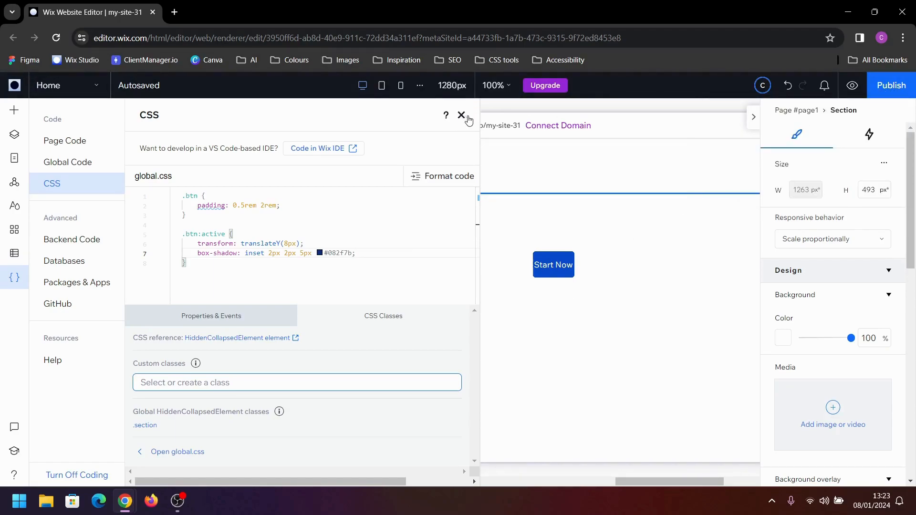
pyautogui.click(461, 115)
pyautogui.click(850, 91)
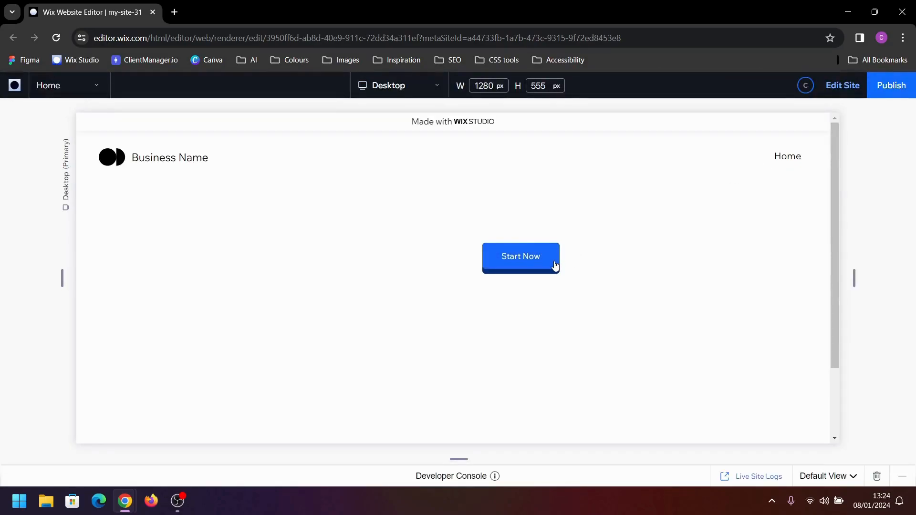
pyautogui.click(556, 266)
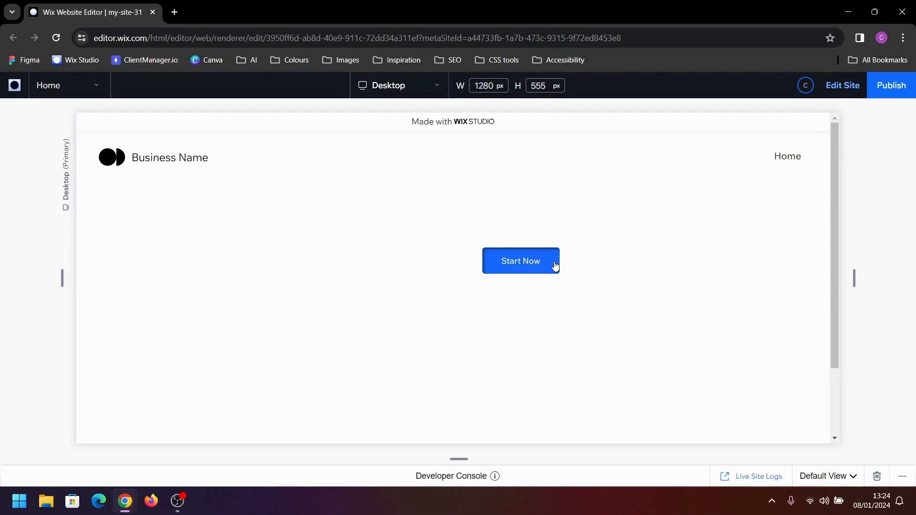
pyautogui.click(556, 265)
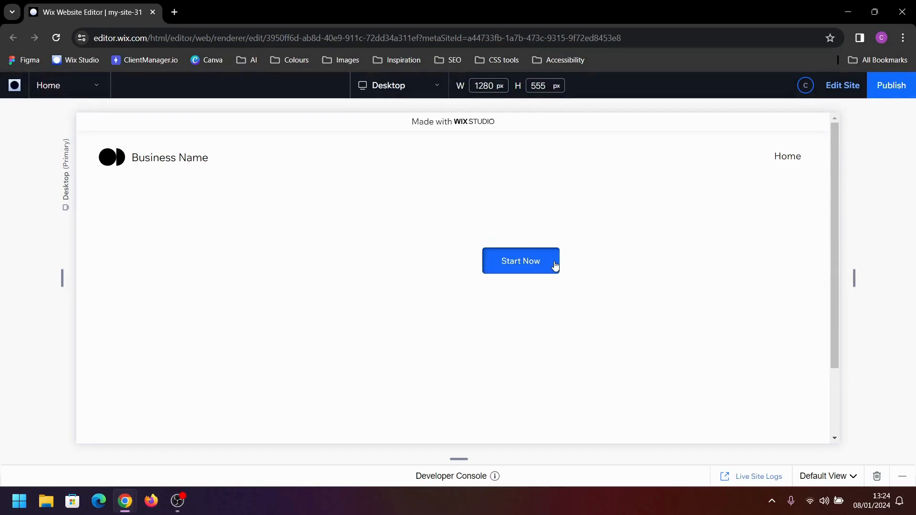